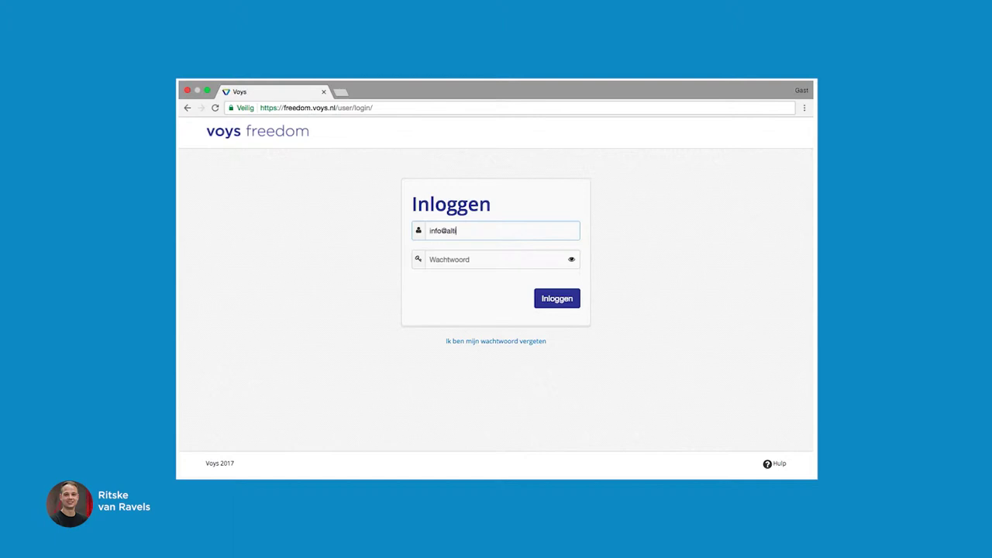
# Log in with the account e-mail address and password.
pyautogui.write('.nl')
pyautogui.press('Tab')
pyautogui.write('a')
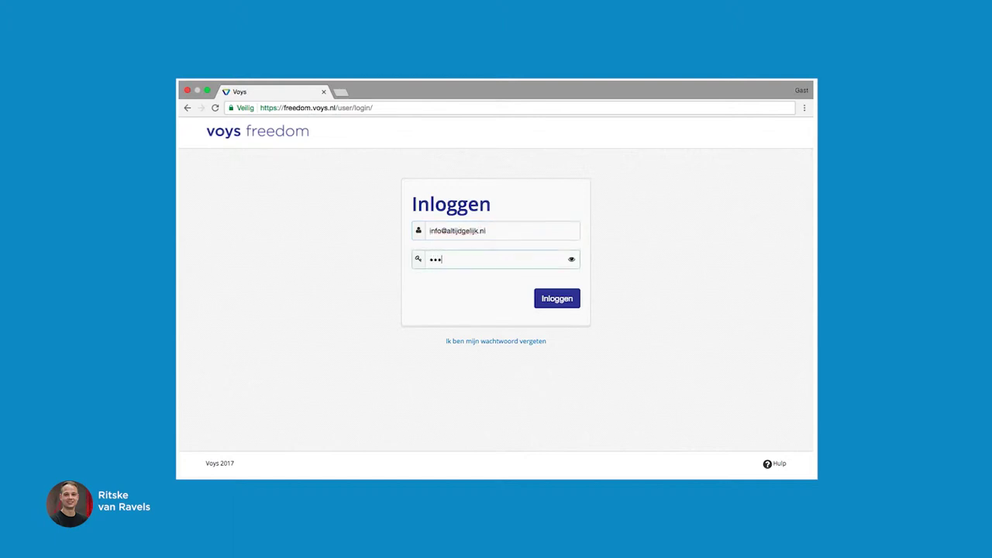
pyautogui.press('Return')
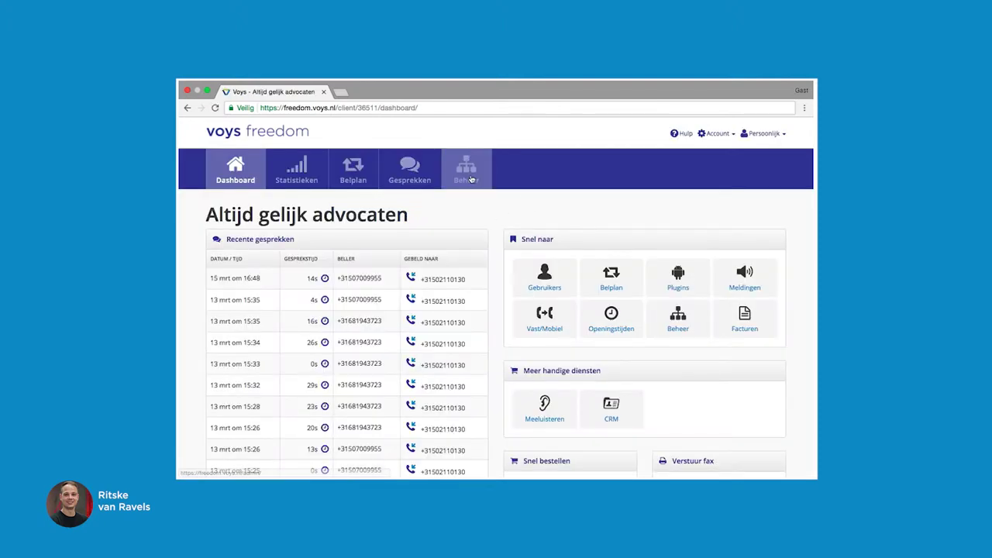
# Create a new opening-hours entry named Feestdagen, fill in its holiday description and continue to its schedule settings.
pyautogui.click(468, 172)
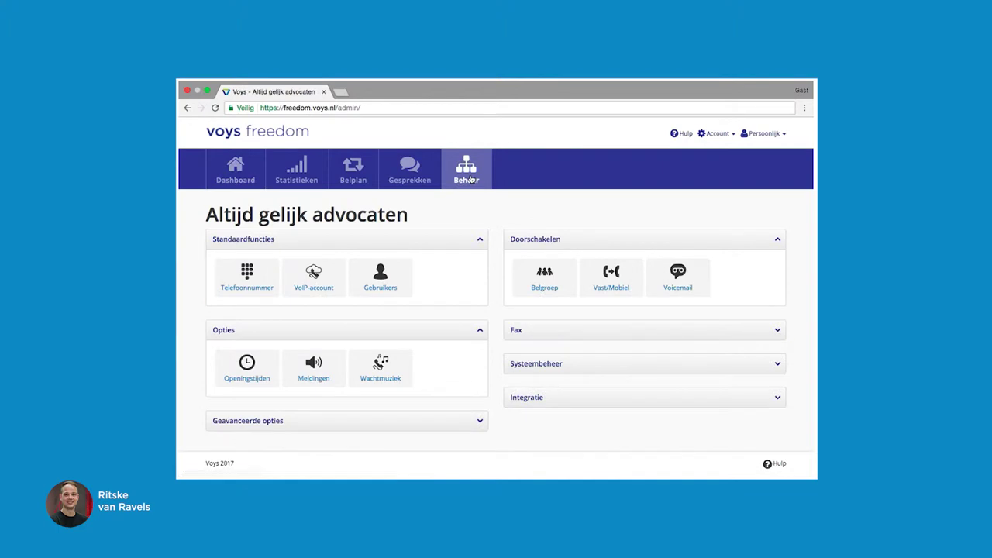
pyautogui.click(240, 386)
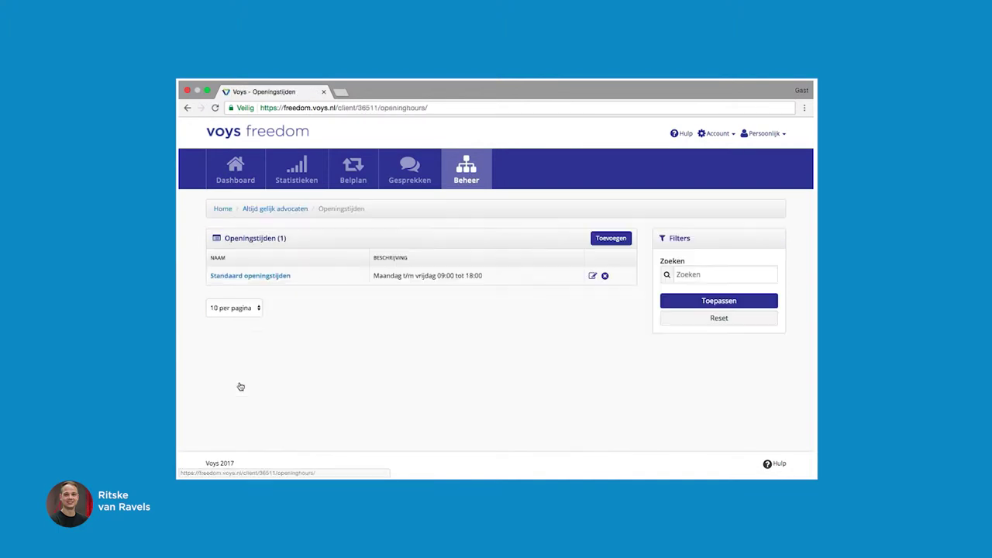
pyautogui.click(601, 238)
pyautogui.click(307, 281)
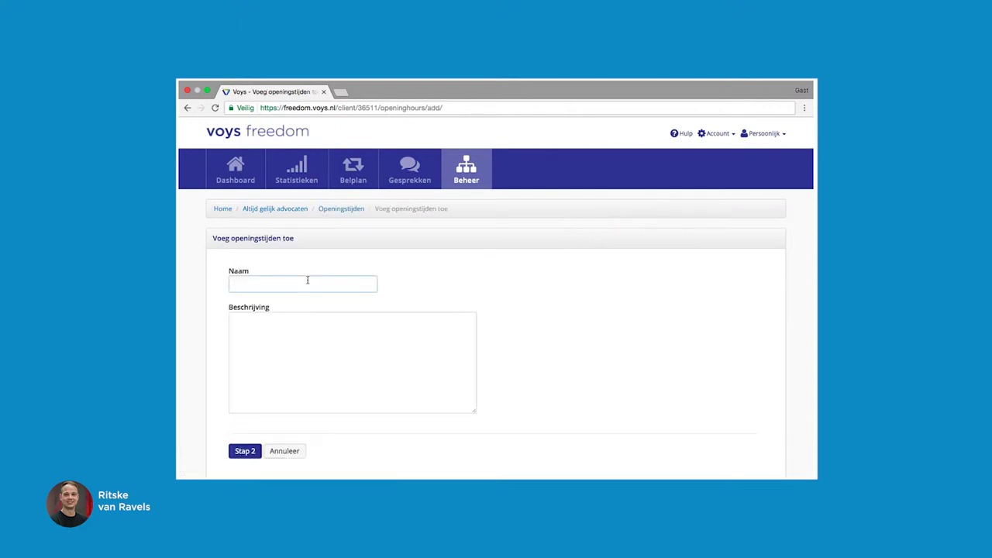
pyautogui.click(233, 320)
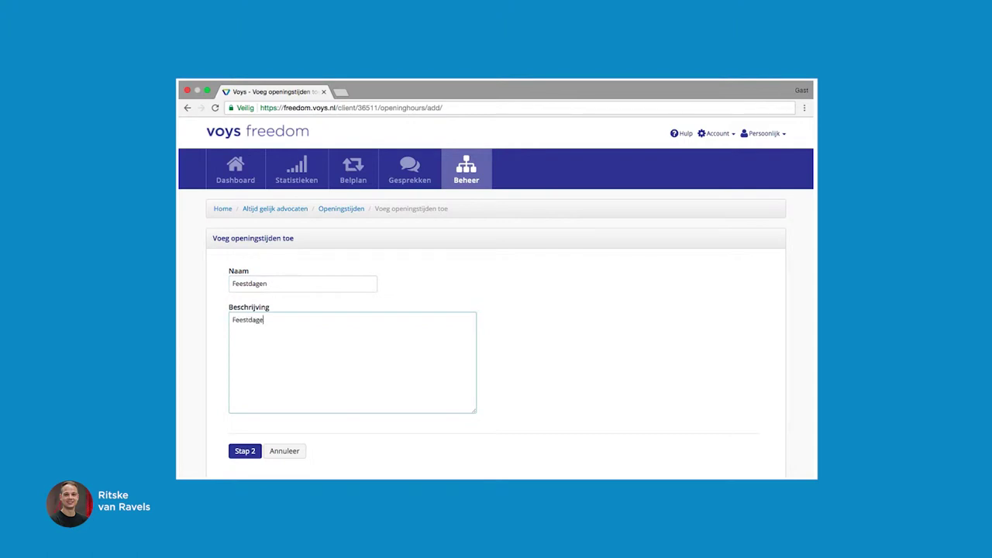
pyautogui.scroll(-1, 496, 310)
pyautogui.click(238, 404)
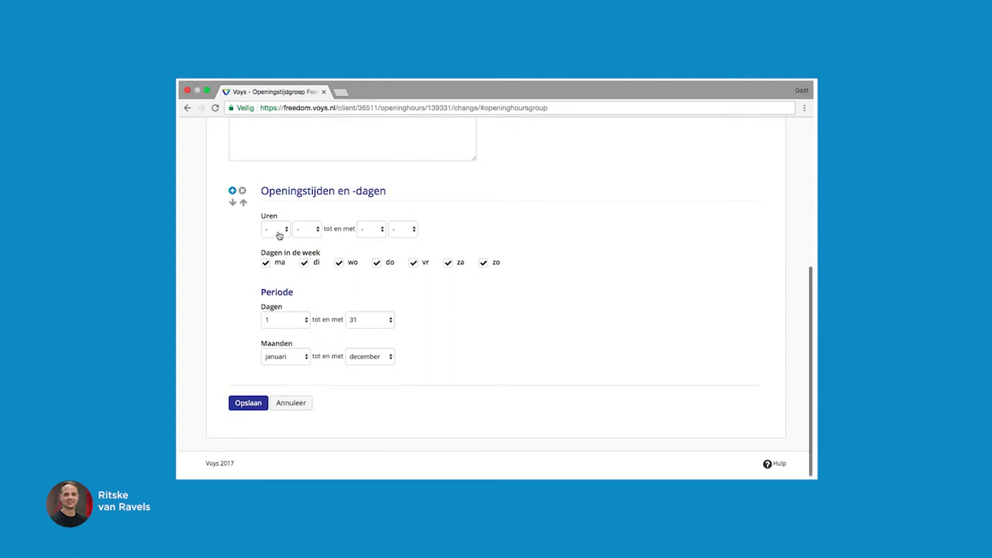
# Set the hours of the first opening-times block from 0:00 to 23:59.
pyautogui.click(276, 230)
pyautogui.click(277, 236)
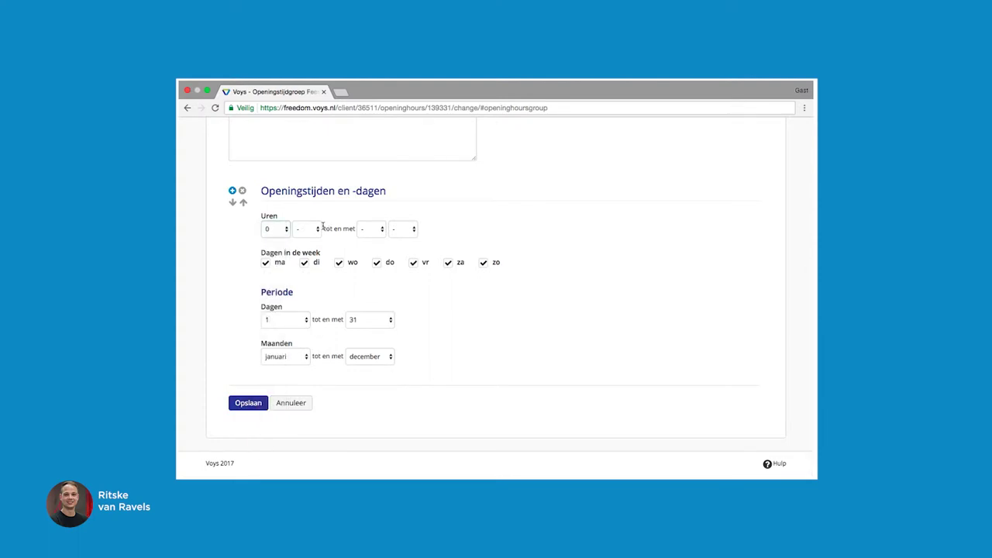
pyautogui.click(318, 228)
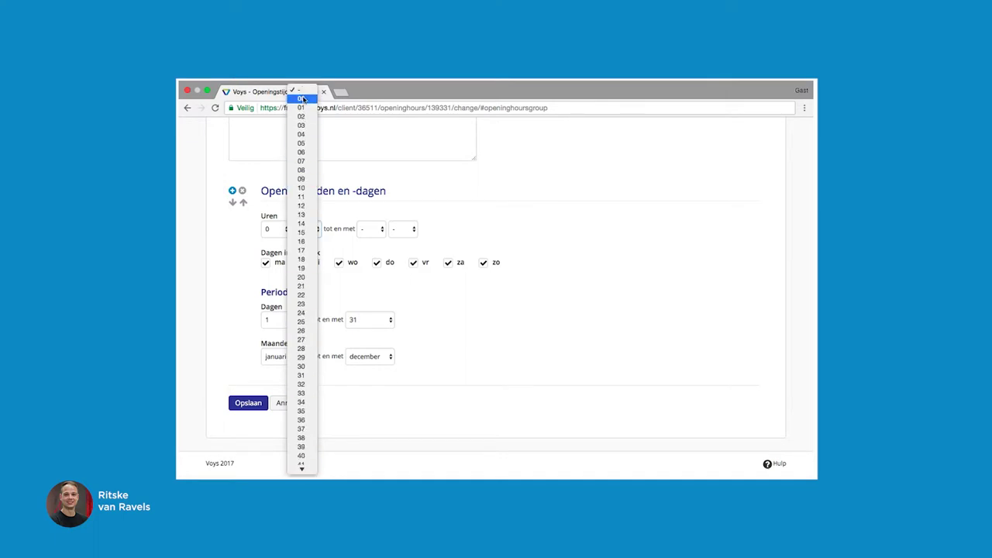
pyautogui.click(302, 99)
pyautogui.click(377, 228)
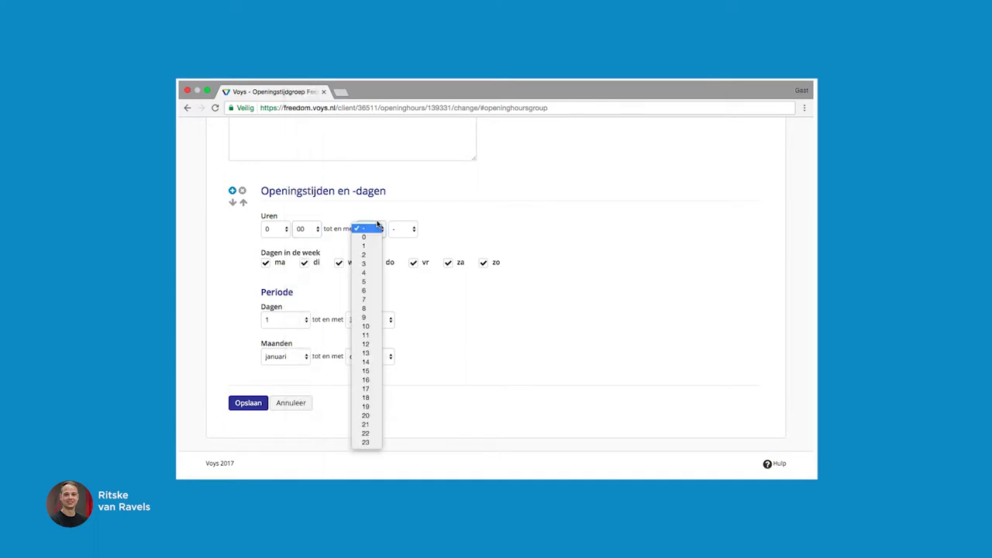
pyautogui.click(366, 442)
pyautogui.click(402, 229)
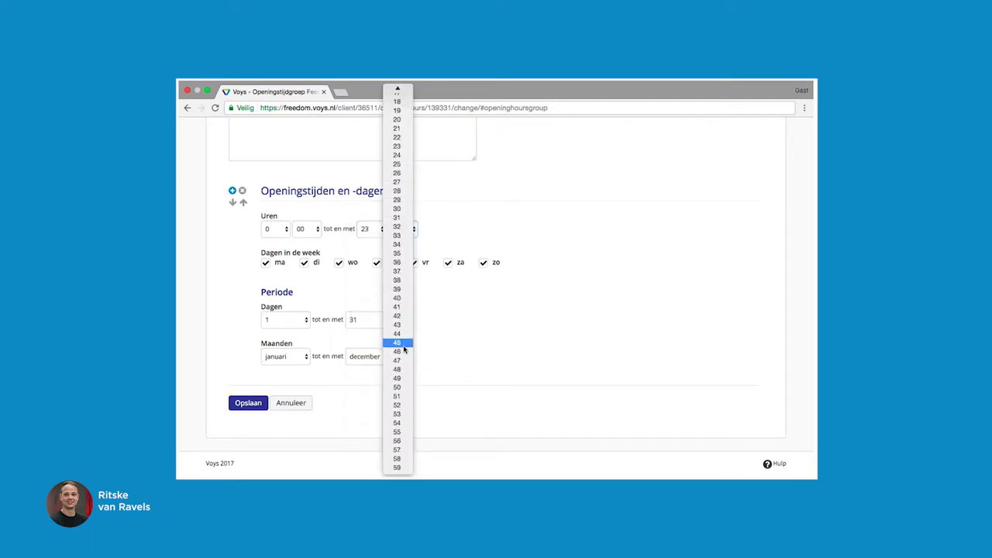
pyautogui.click(398, 468)
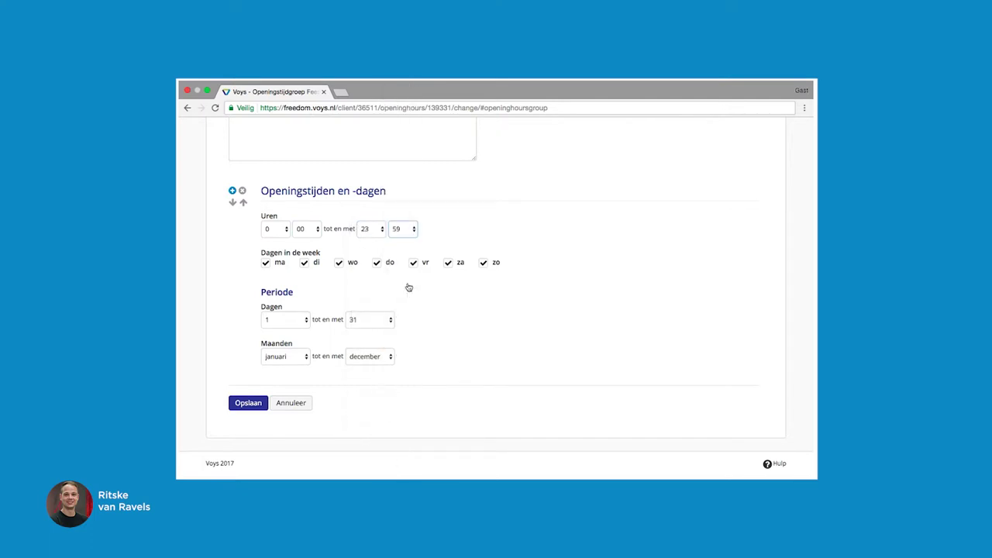
# Deselect Tuesday through Saturday in the first block so that only Monday and Sunday apply.
pyautogui.click(303, 262)
pyautogui.click(340, 264)
pyautogui.click(376, 264)
pyautogui.click(413, 263)
pyautogui.click(448, 264)
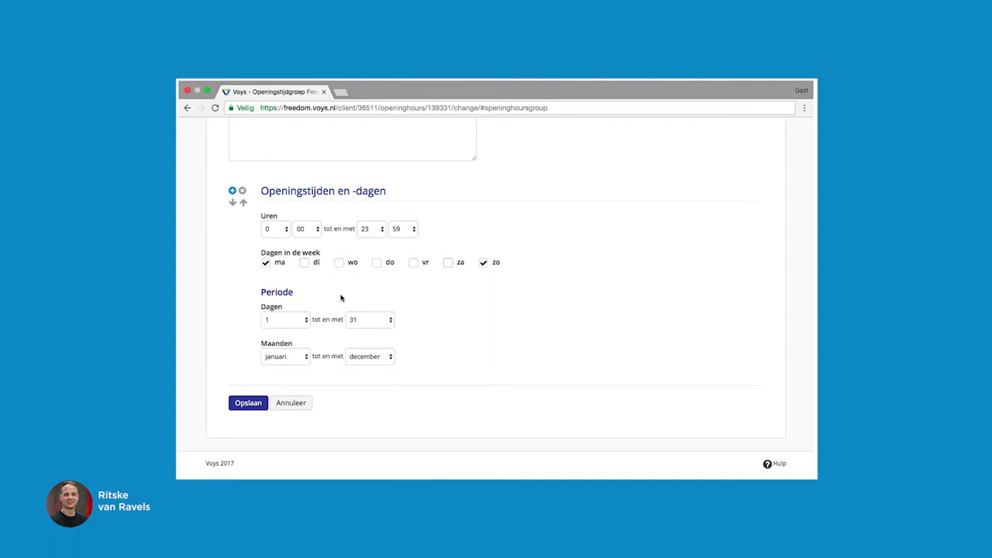
# Set the first block's period to days 16 through 17 and months April through April.
pyautogui.click(285, 322)
pyautogui.scroll(-3, 281, 380)
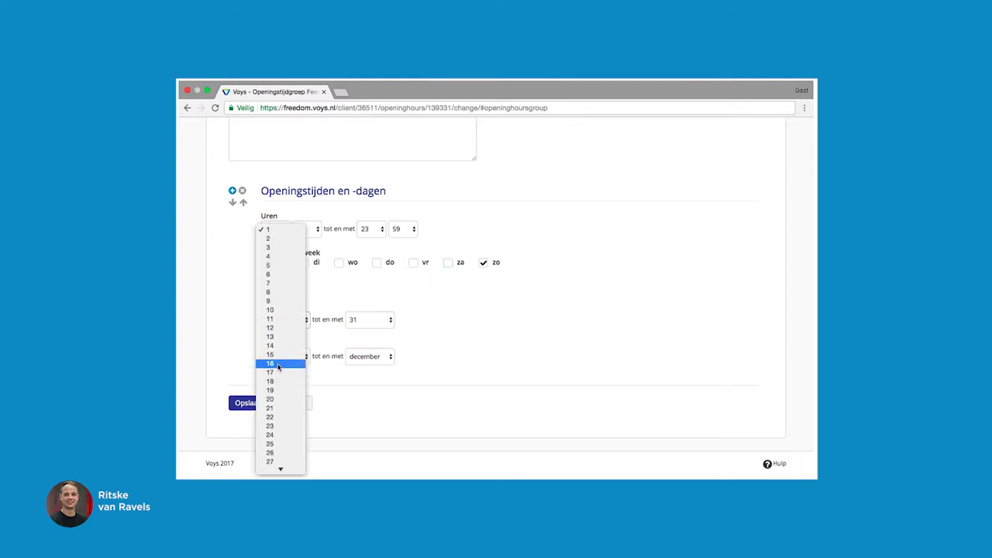
pyautogui.click(278, 367)
pyautogui.click(358, 322)
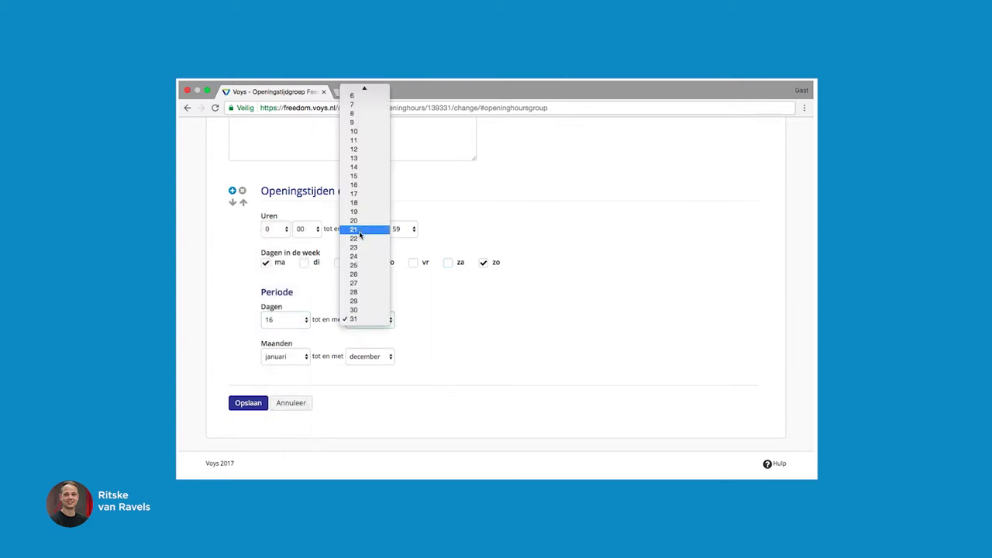
pyautogui.click(364, 193)
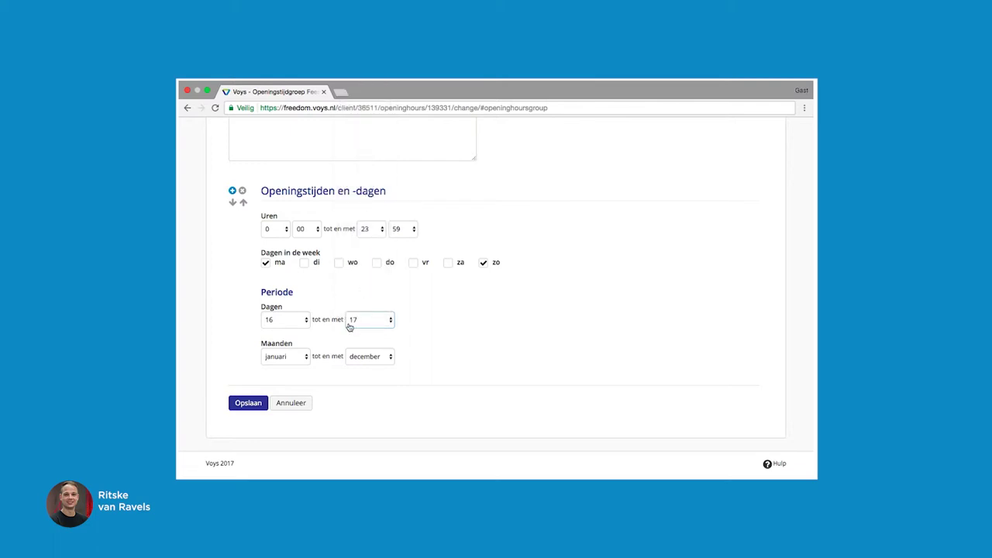
pyautogui.click(281, 358)
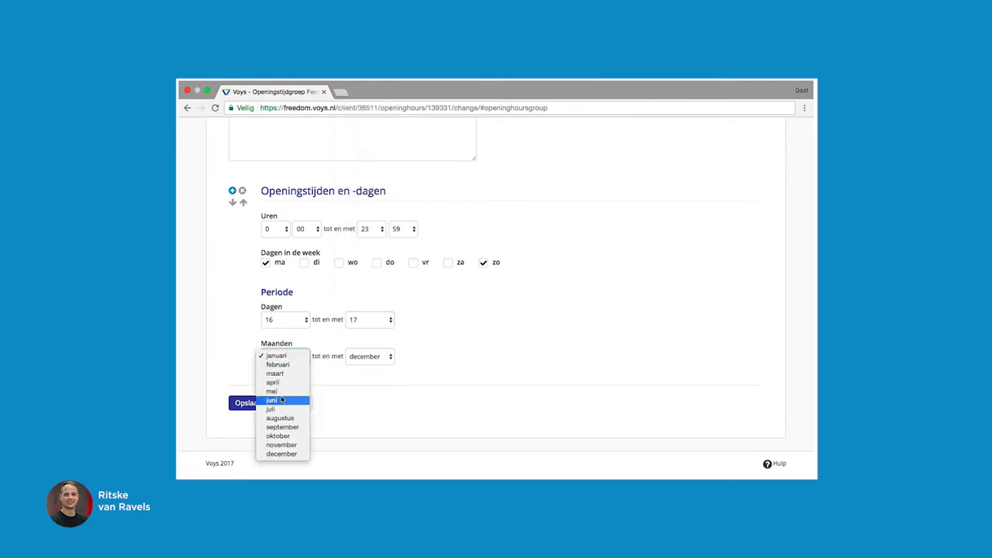
pyautogui.click(275, 383)
pyautogui.click(369, 356)
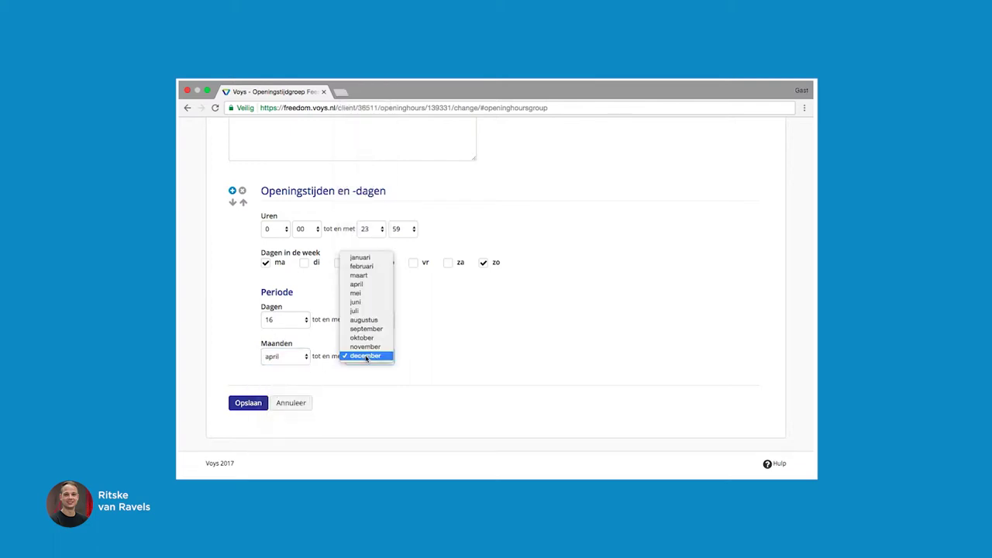
pyautogui.click(367, 285)
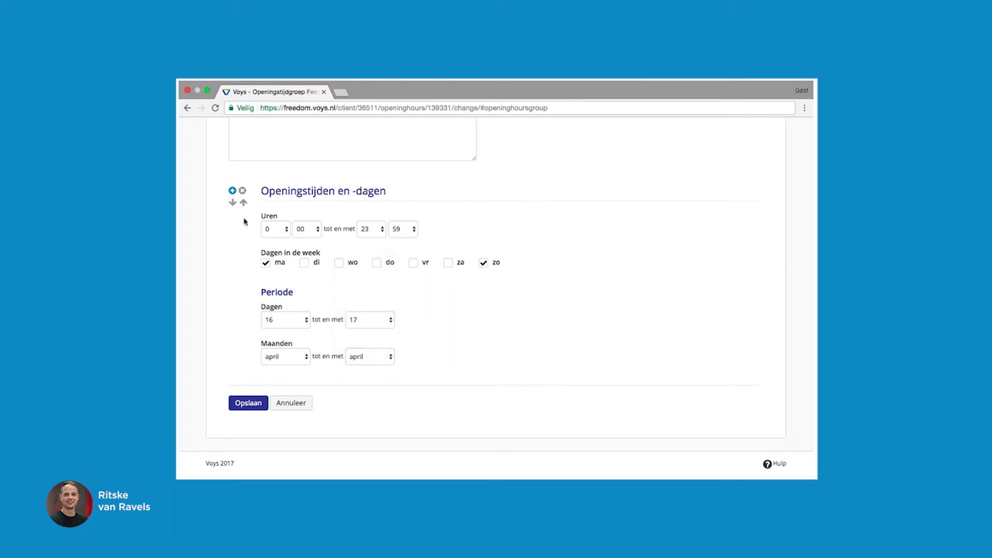
# Add a second opening-times block and set its hours from 0:00 to 23:59.
pyautogui.click(232, 191)
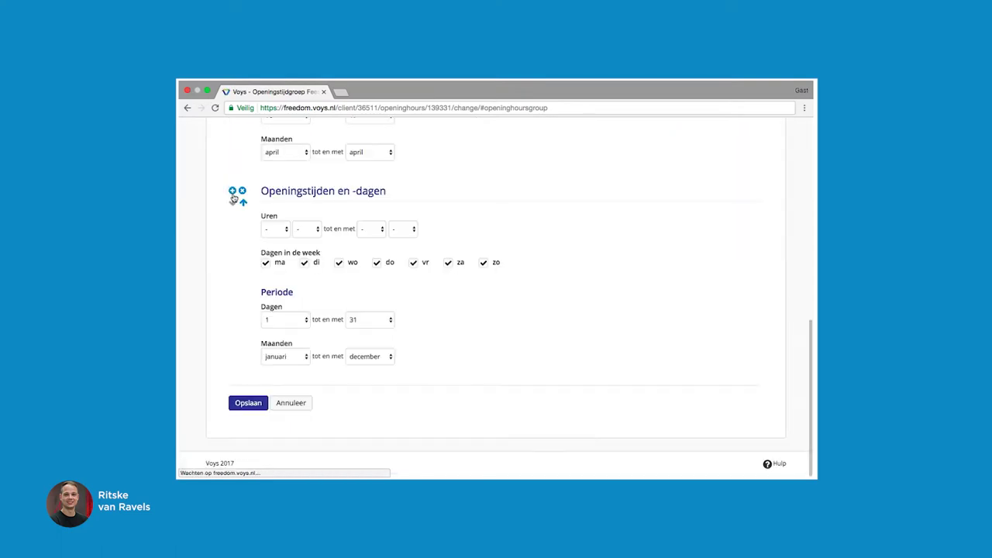
pyautogui.click(282, 229)
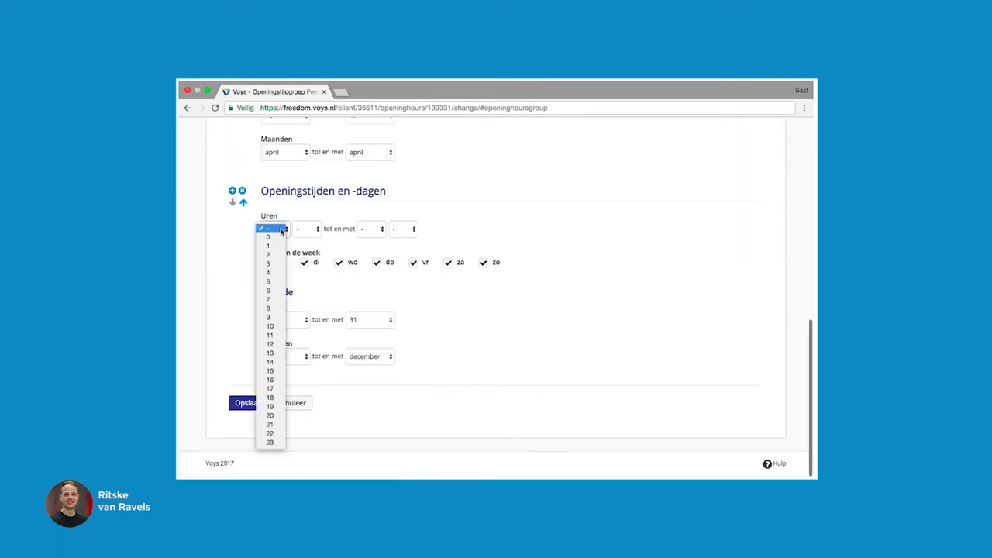
pyautogui.click(279, 237)
pyautogui.click(308, 230)
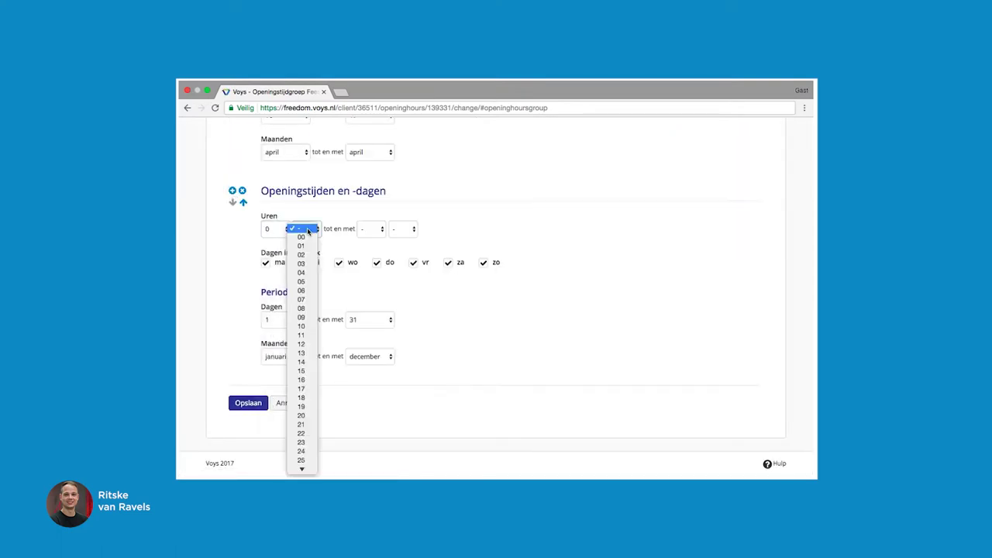
pyautogui.click(300, 237)
pyautogui.click(368, 229)
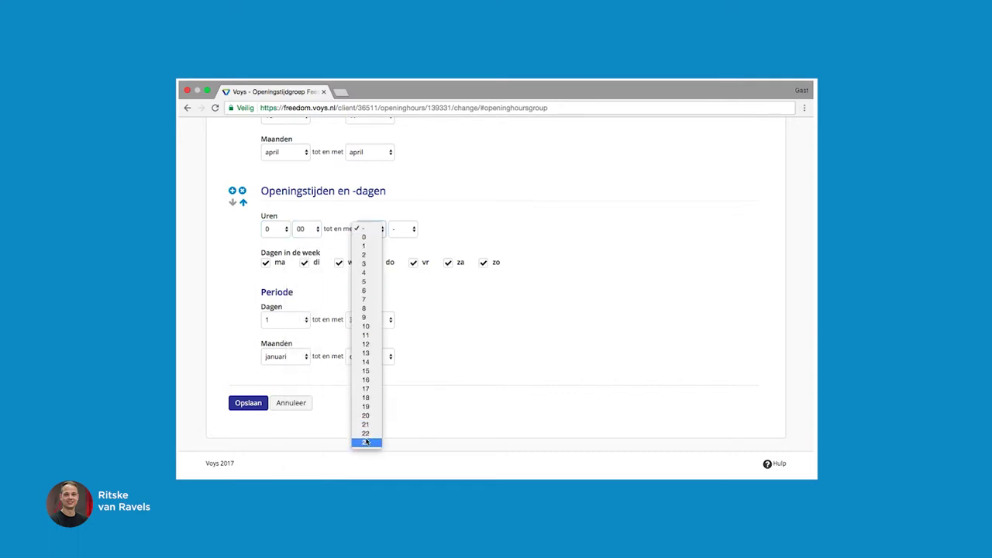
pyautogui.click(366, 442)
pyautogui.click(397, 229)
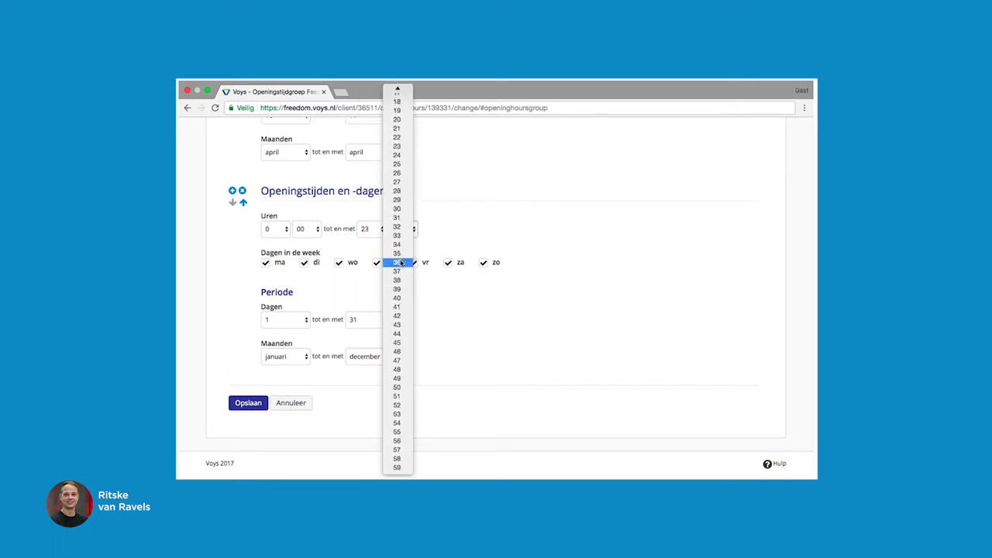
pyautogui.click(396, 468)
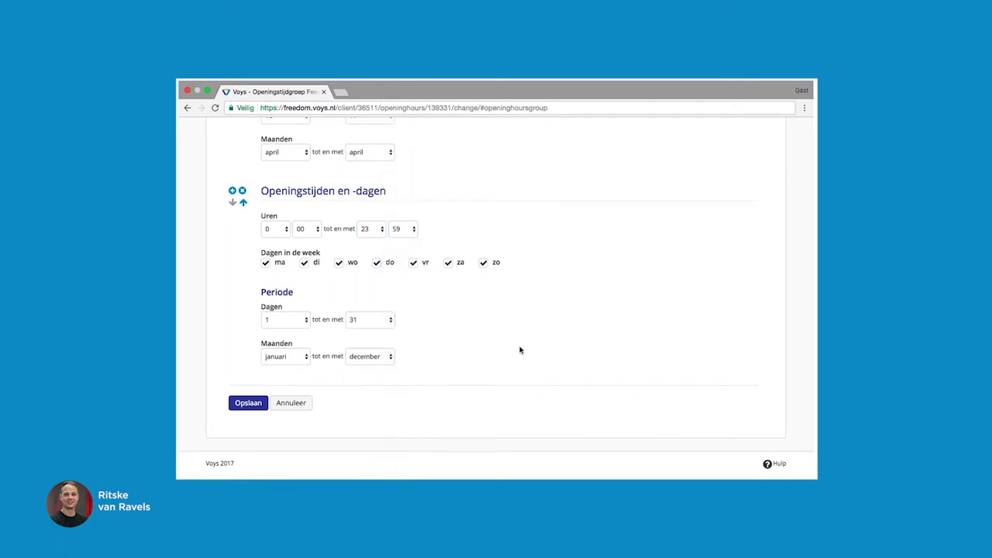
# Deselect every weekday except Thursday in the second opening-times block.
pyautogui.click(303, 265)
pyautogui.click(338, 264)
pyautogui.click(413, 264)
pyautogui.click(449, 263)
pyautogui.click(485, 264)
# Set the second block's period to days 27 through 27 and months April through April, and save the opening hours.
pyautogui.click(276, 322)
pyautogui.scroll(-3, 283, 426)
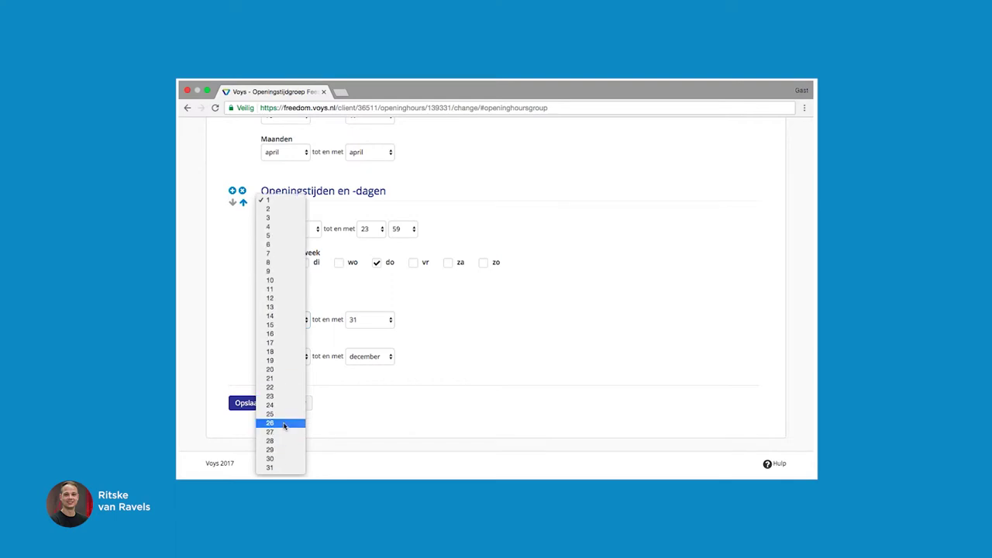
pyautogui.click(276, 431)
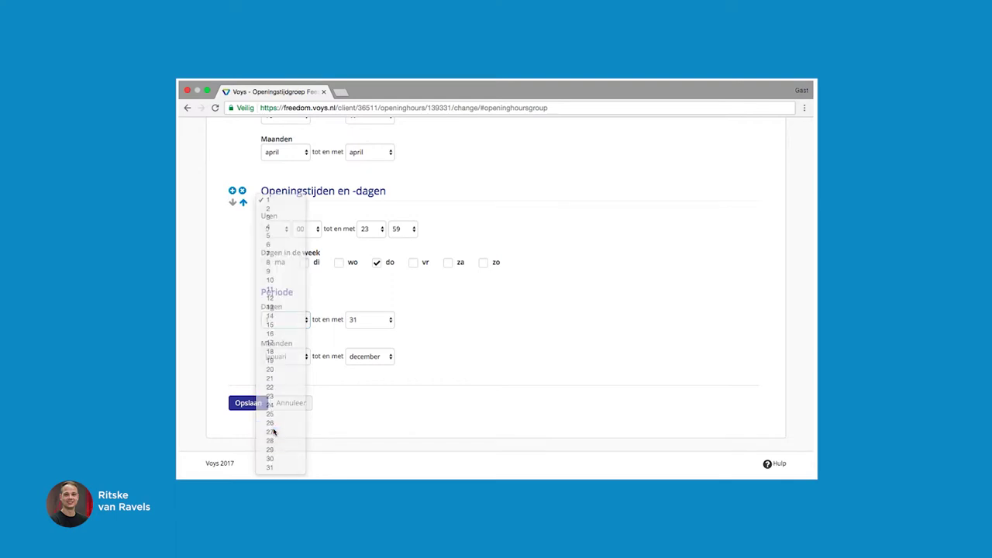
pyautogui.click(353, 322)
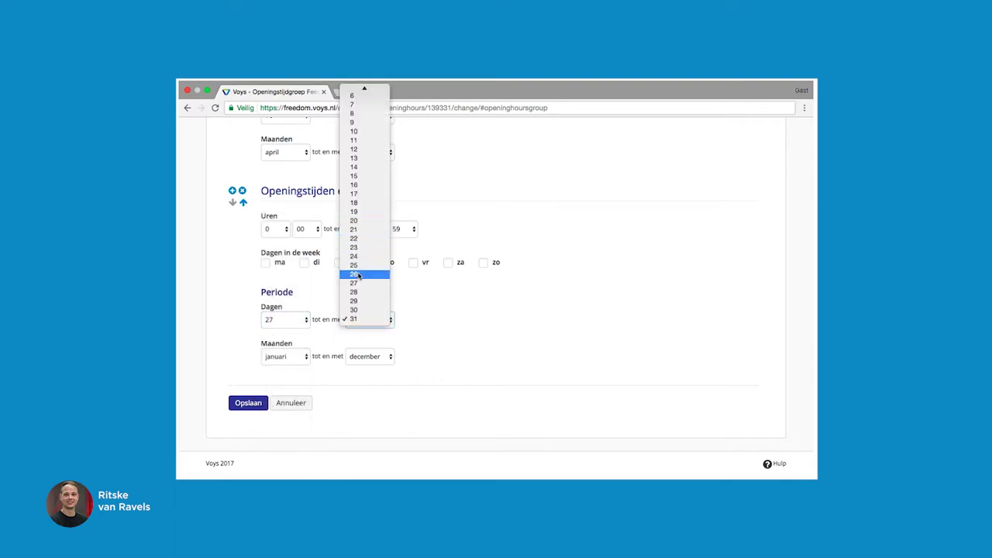
pyautogui.click(356, 283)
pyautogui.click(293, 356)
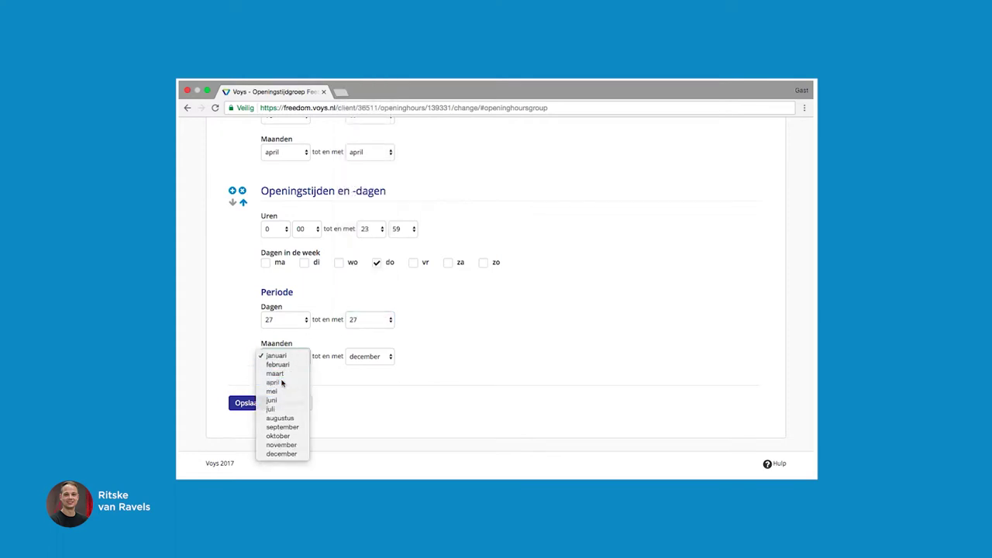
pyautogui.click(282, 382)
pyautogui.click(365, 357)
pyautogui.click(364, 284)
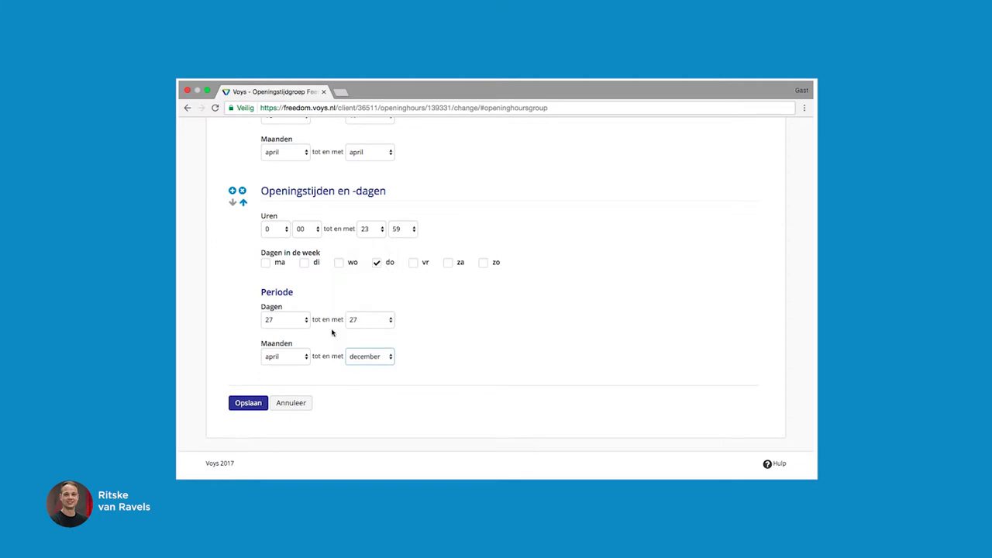
pyautogui.click(250, 404)
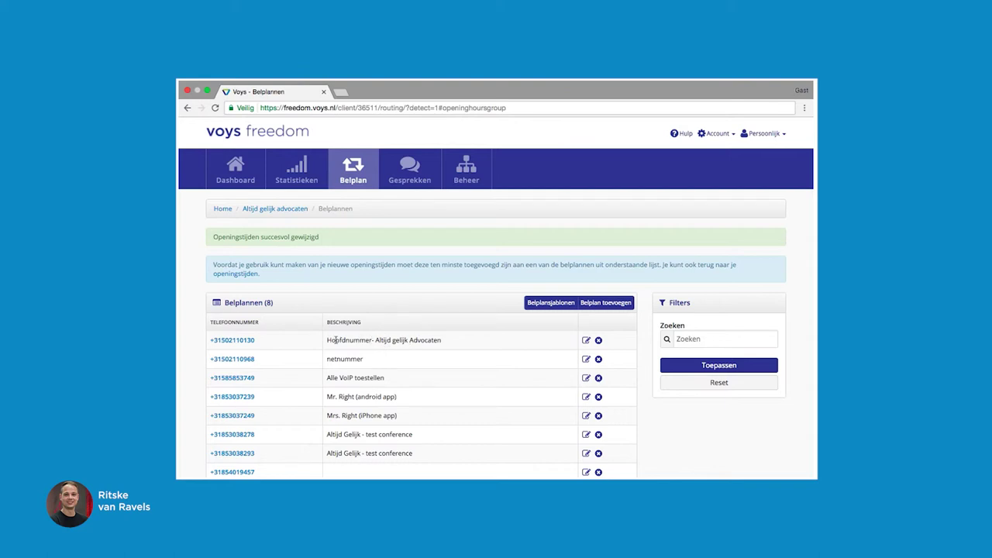
# Open the main number's call plan and set its first step to the time group Feestdagen, saving the step.
pyautogui.click(253, 342)
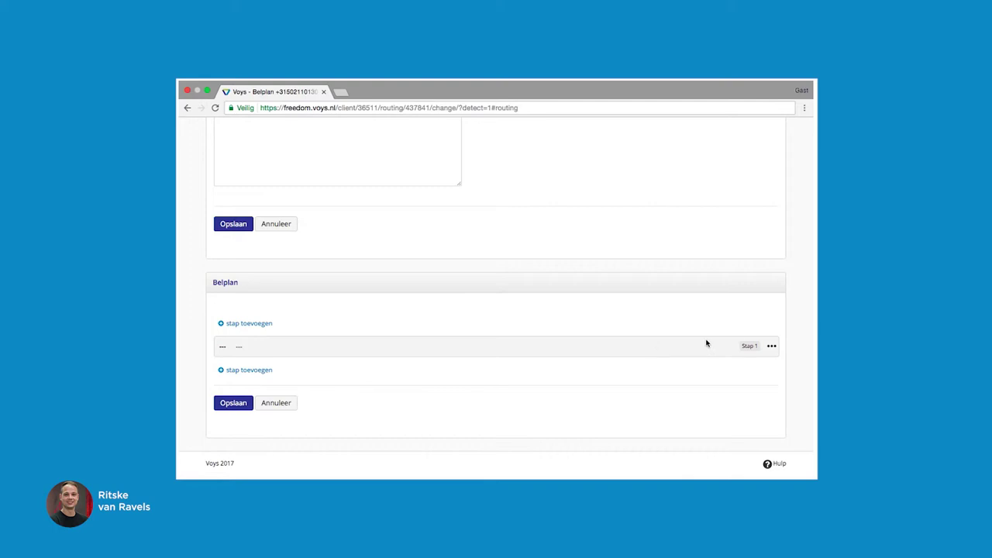
pyautogui.click(772, 347)
pyautogui.click(746, 366)
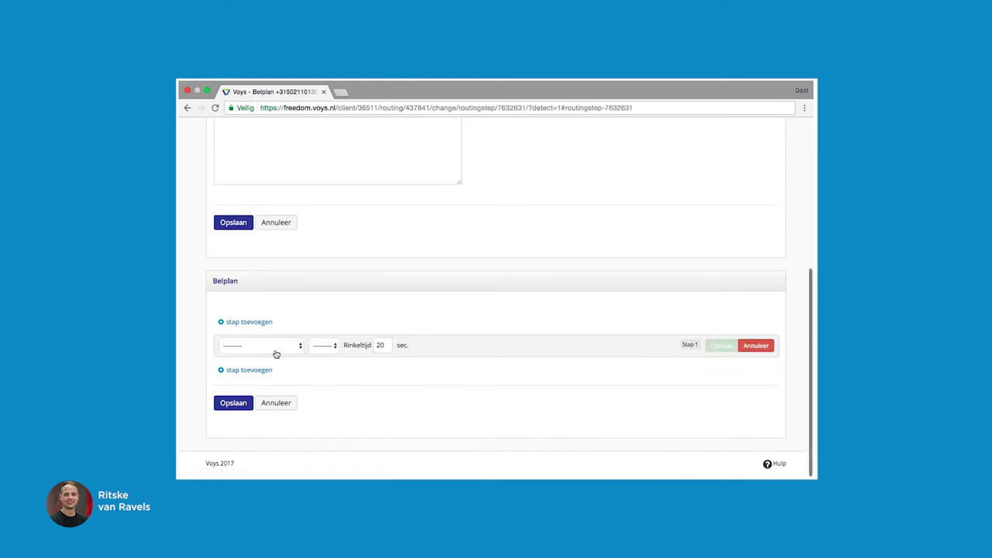
pyautogui.click(275, 349)
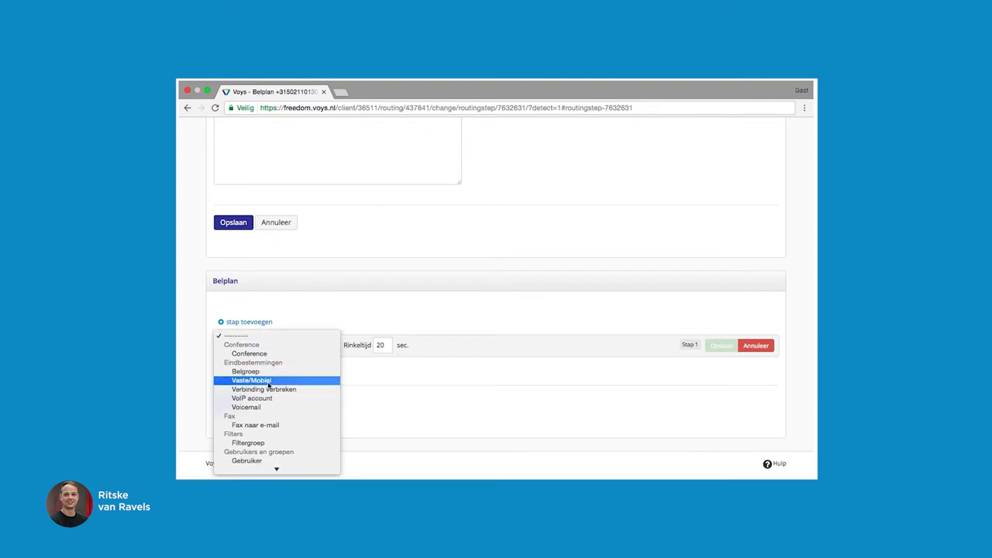
pyautogui.scroll(-3, 268, 385)
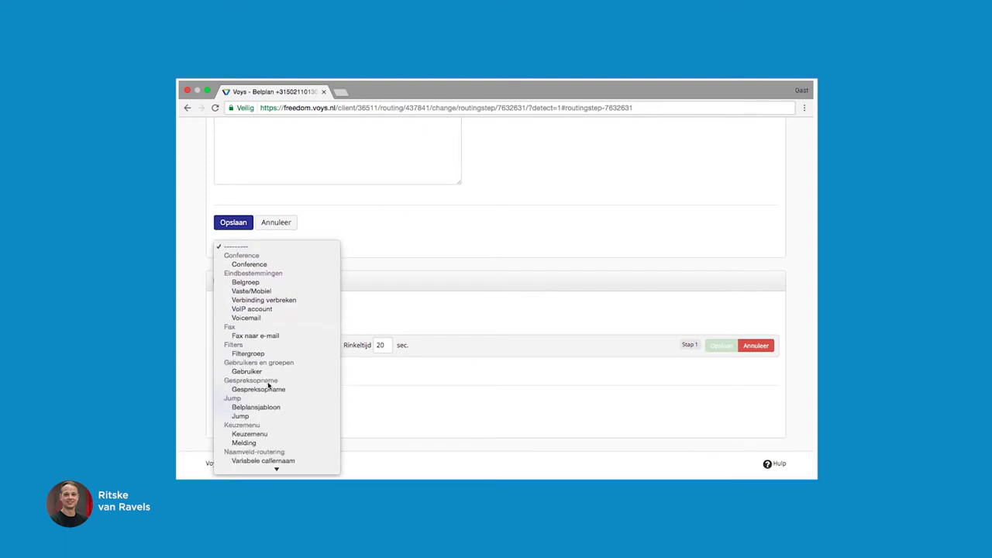
pyautogui.scroll(-3, 268, 385)
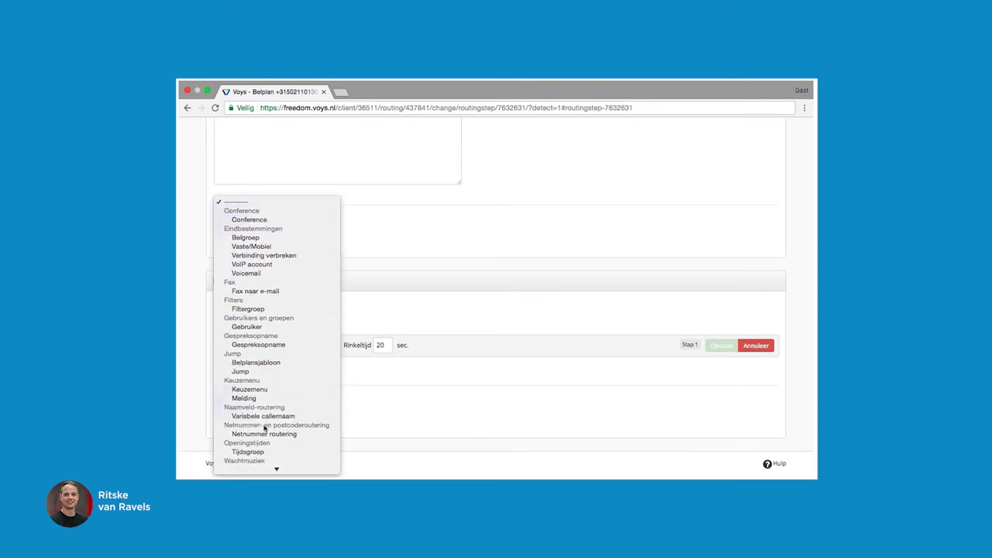
pyautogui.click(256, 453)
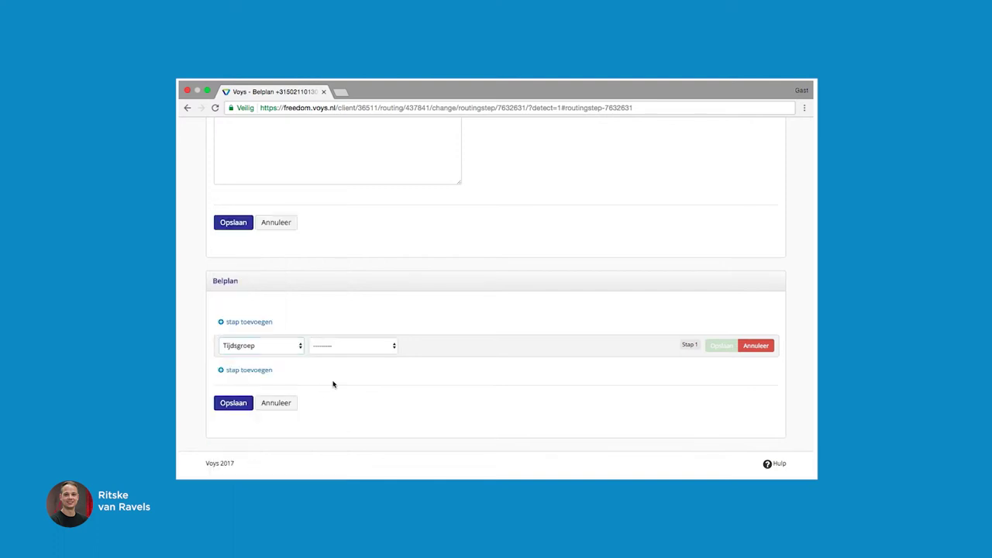
pyautogui.click(357, 356)
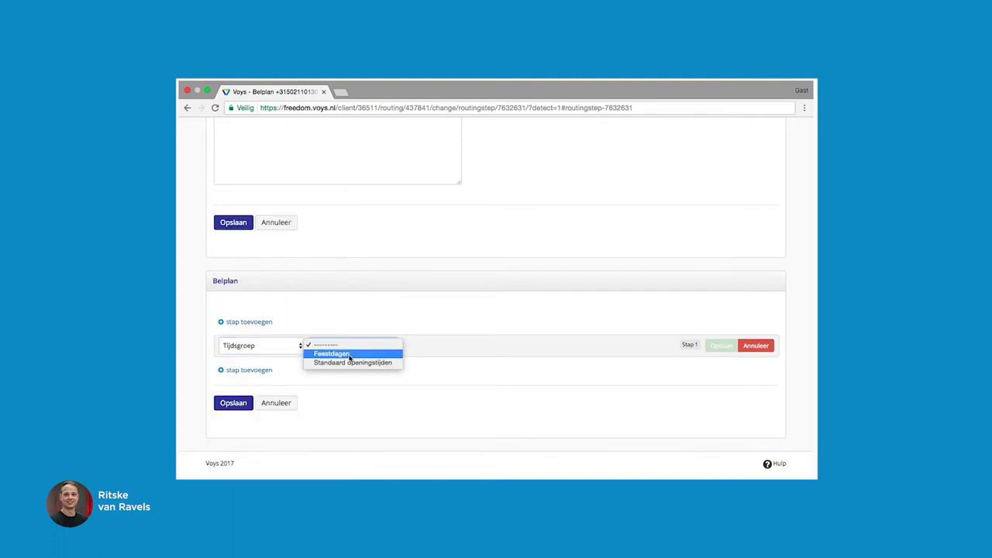
pyautogui.click(349, 355)
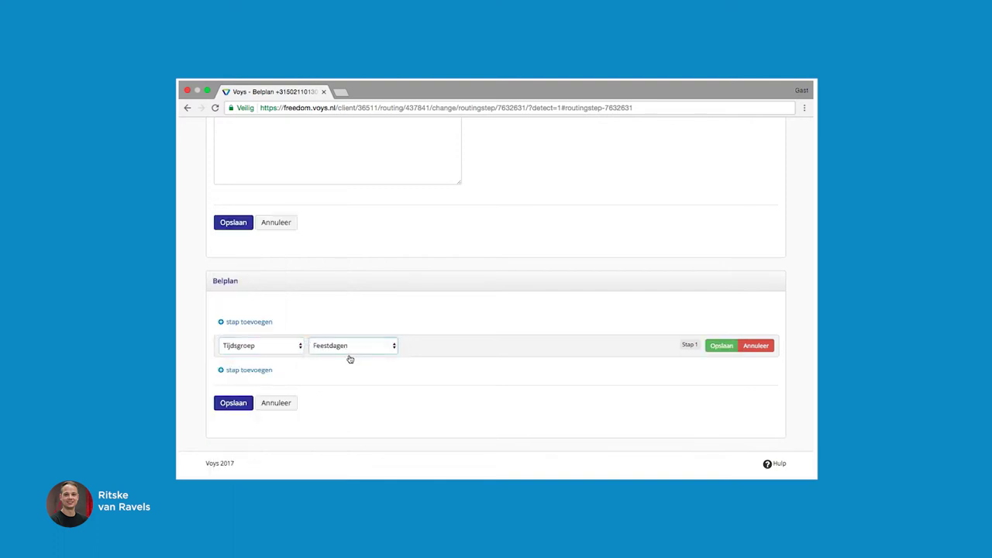
pyautogui.click(719, 345)
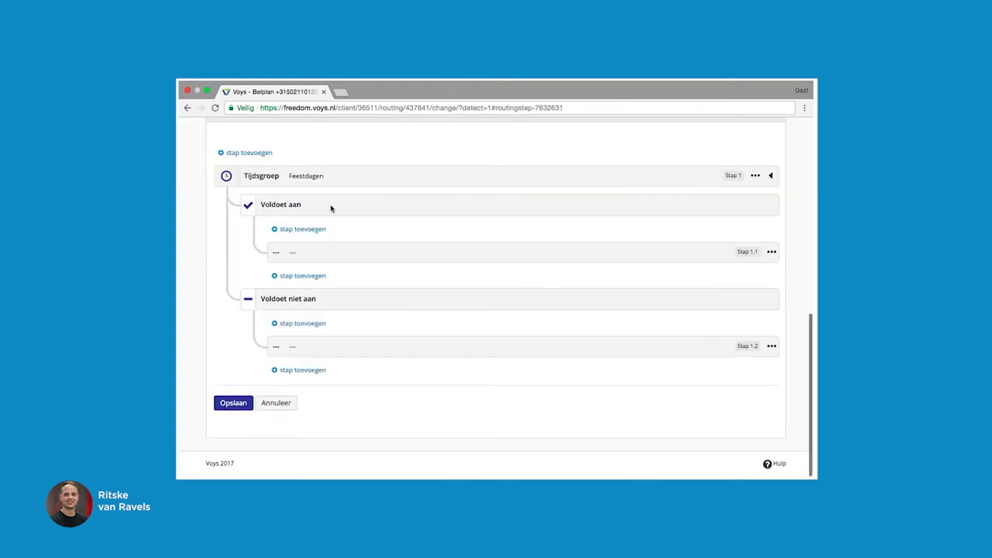
# Expand the Feestdagen time group in the call plan and check its periods, days and hours.
pyautogui.click(770, 176)
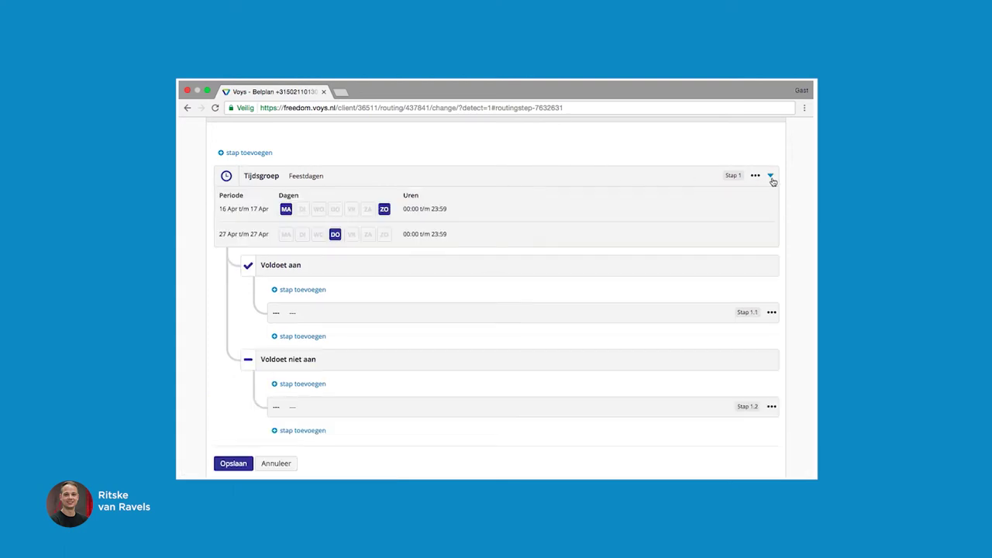
pyautogui.tripleClick(249, 210)
pyautogui.tripleClick(245, 234)
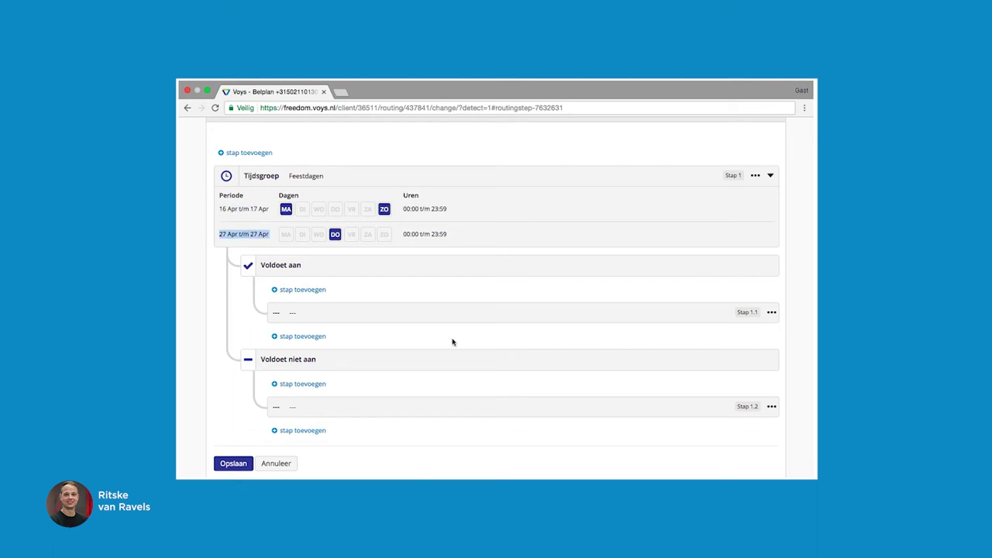
pyautogui.click(648, 310)
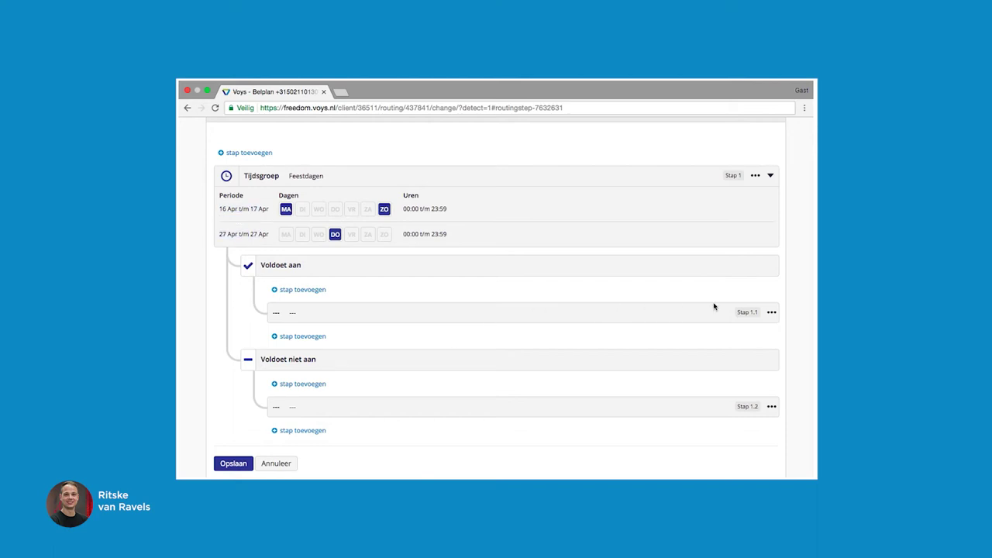
# Set the step under the Feestdagen "Voldoet aan" branch to voicemail 403/Feestdagen and save it.
pyautogui.click(771, 311)
pyautogui.click(751, 333)
pyautogui.click(321, 251)
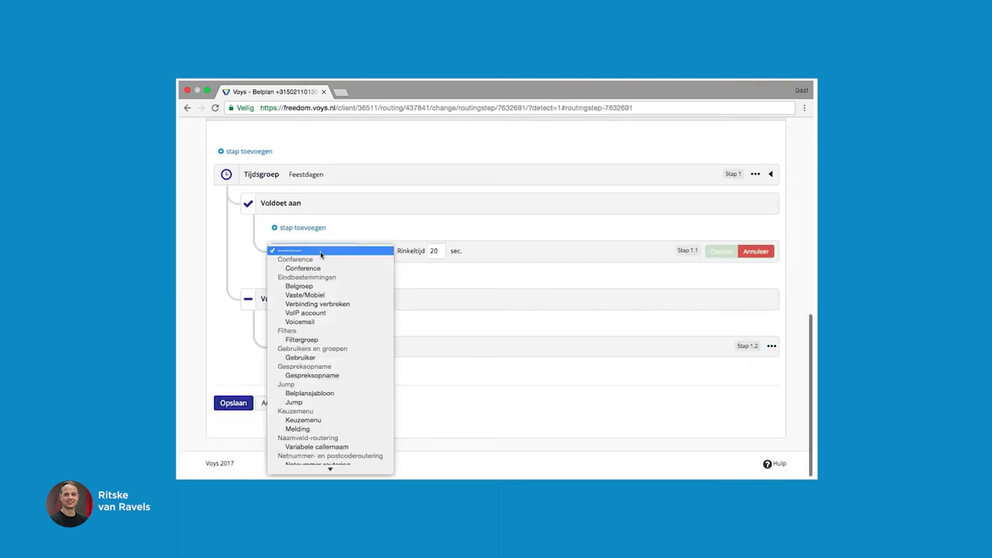
pyautogui.click(313, 321)
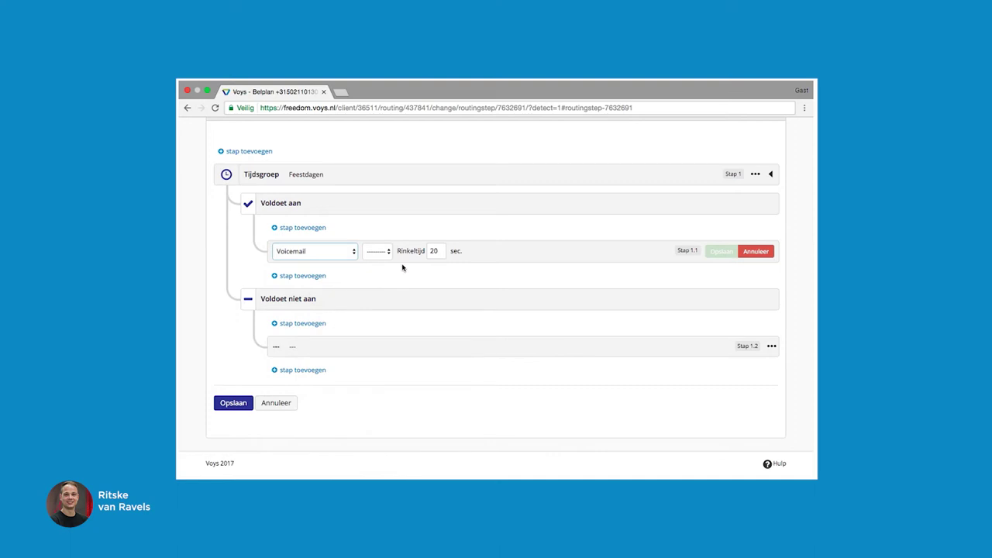
pyautogui.click(385, 253)
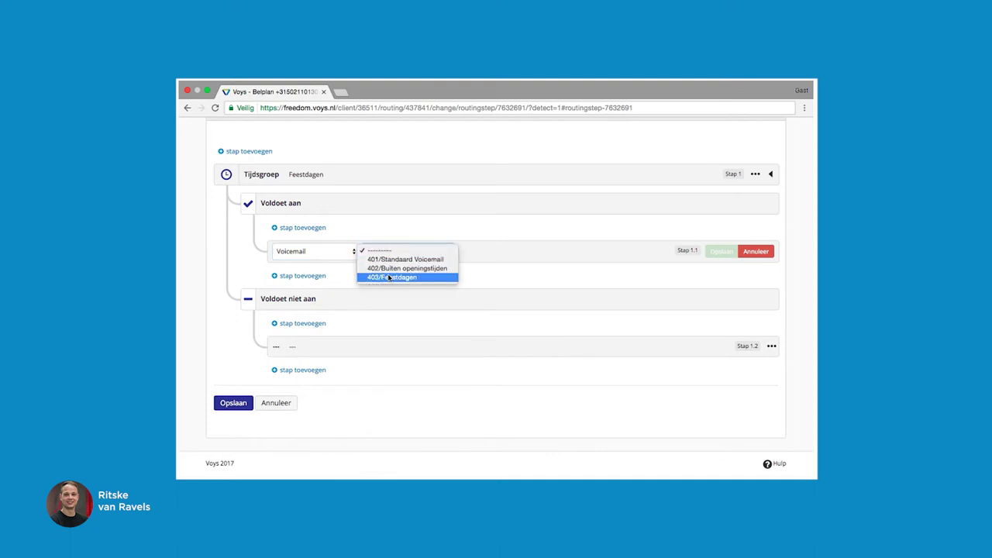
pyautogui.click(390, 276)
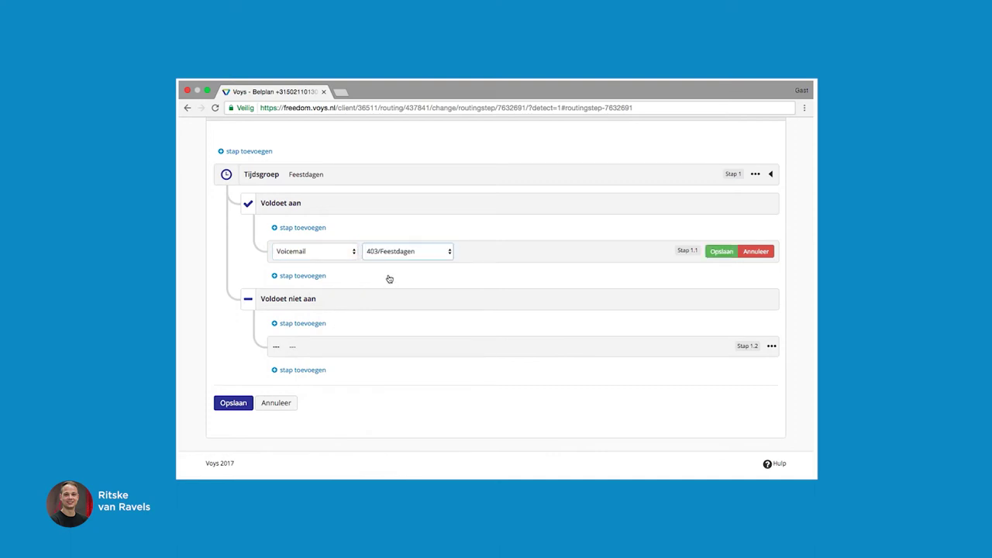
pyautogui.click(722, 254)
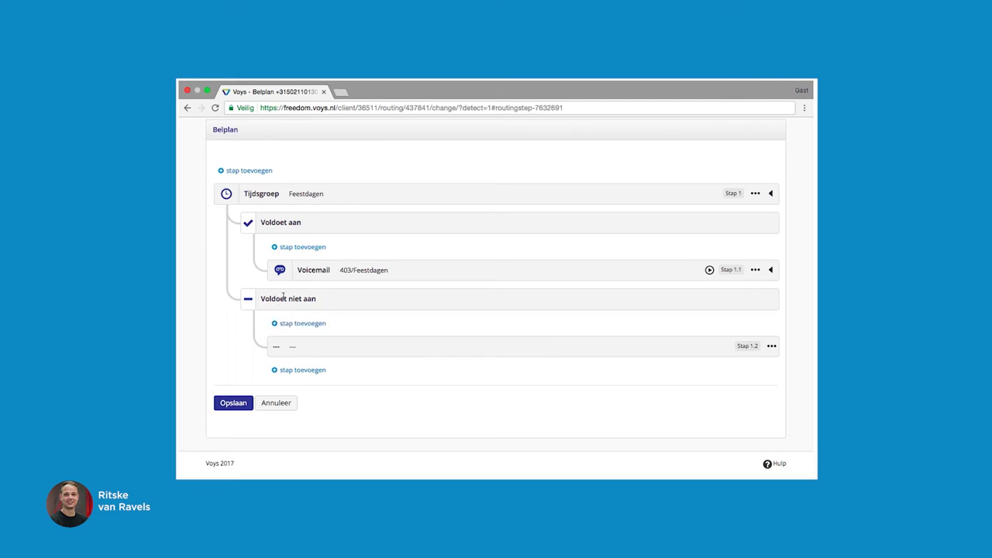
# Set the step under the Feestdagen "Voldoet niet aan" branch to the time group Standaard openingstijden and save it.
pyautogui.click(772, 346)
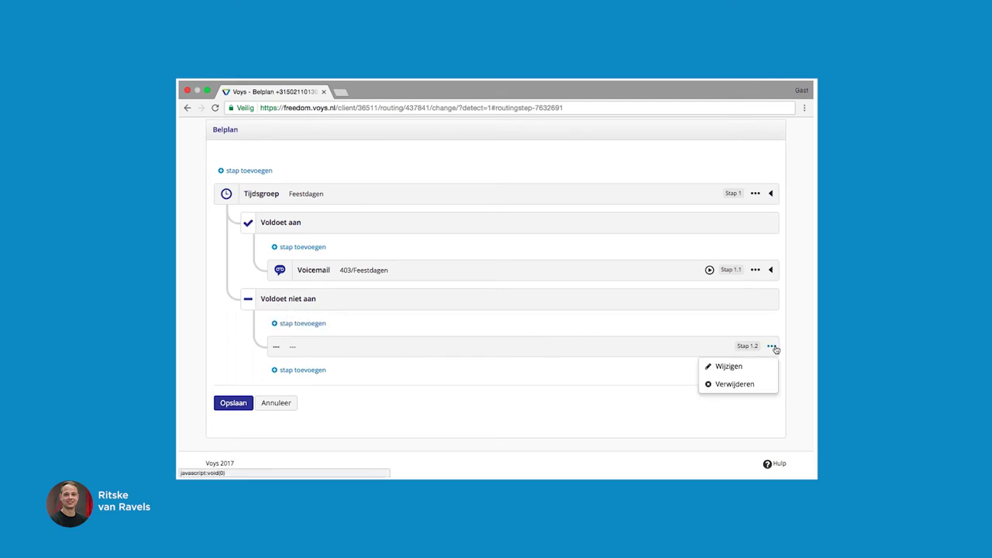
pyautogui.click(733, 365)
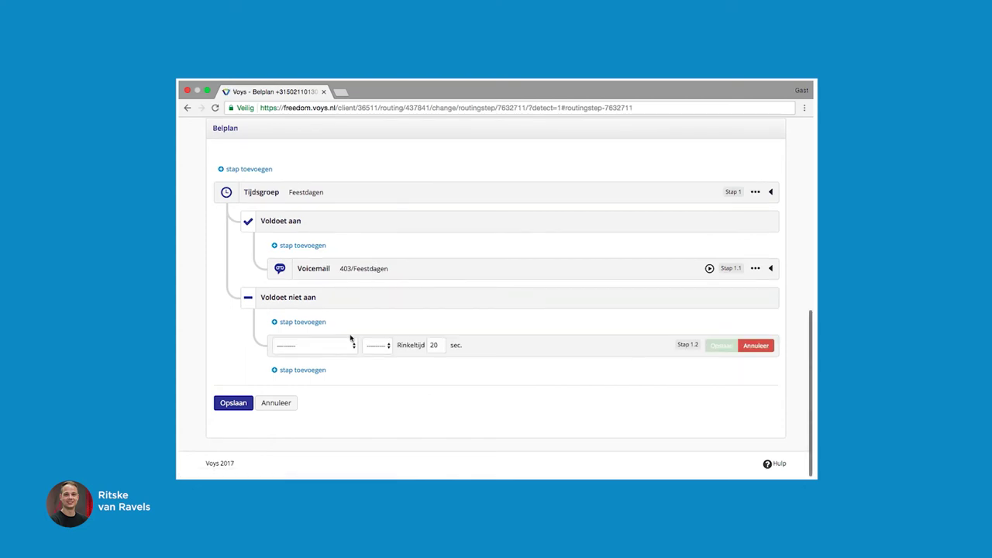
pyautogui.click(289, 352)
pyautogui.scroll(-3, 329, 399)
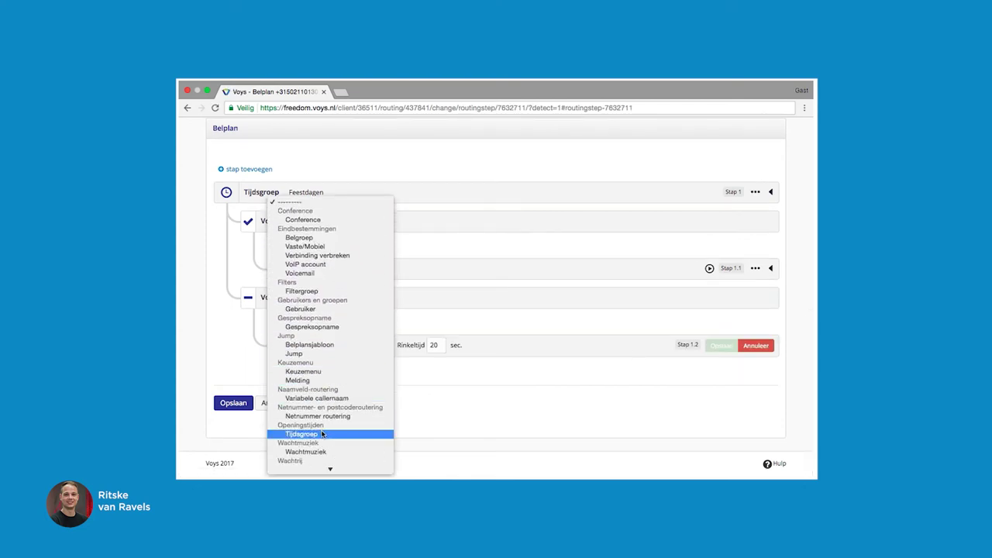
pyautogui.press('Escape')
pyautogui.click(379, 344)
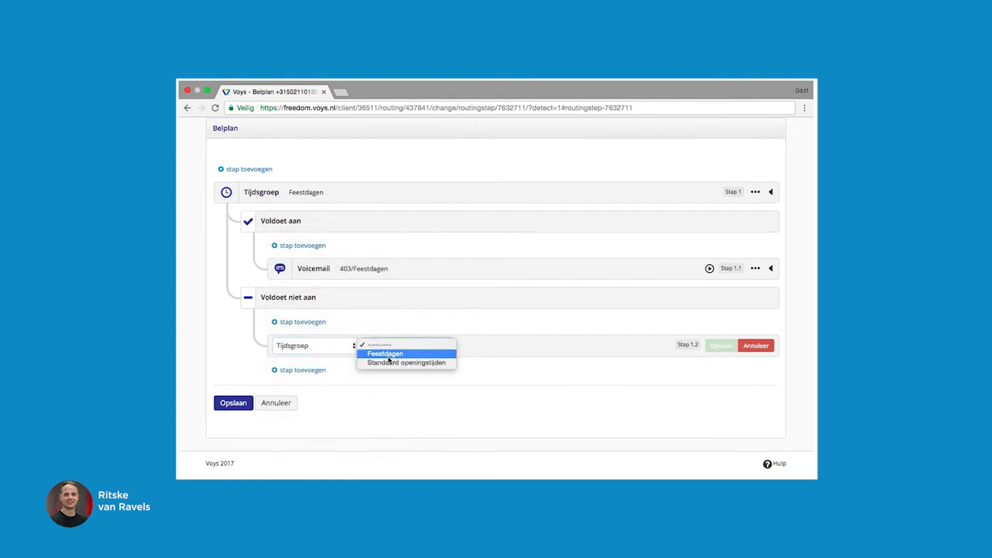
pyautogui.click(390, 362)
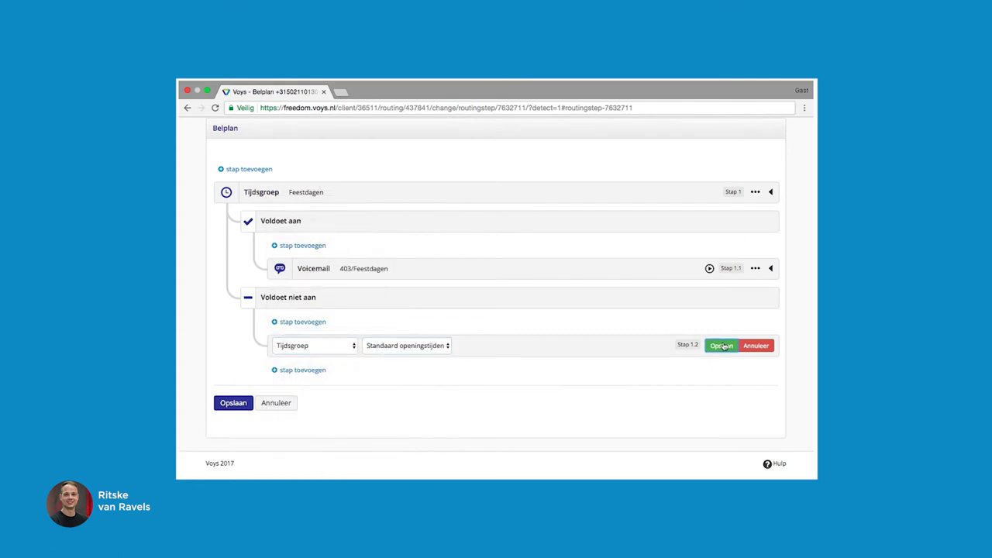
pyautogui.click(722, 346)
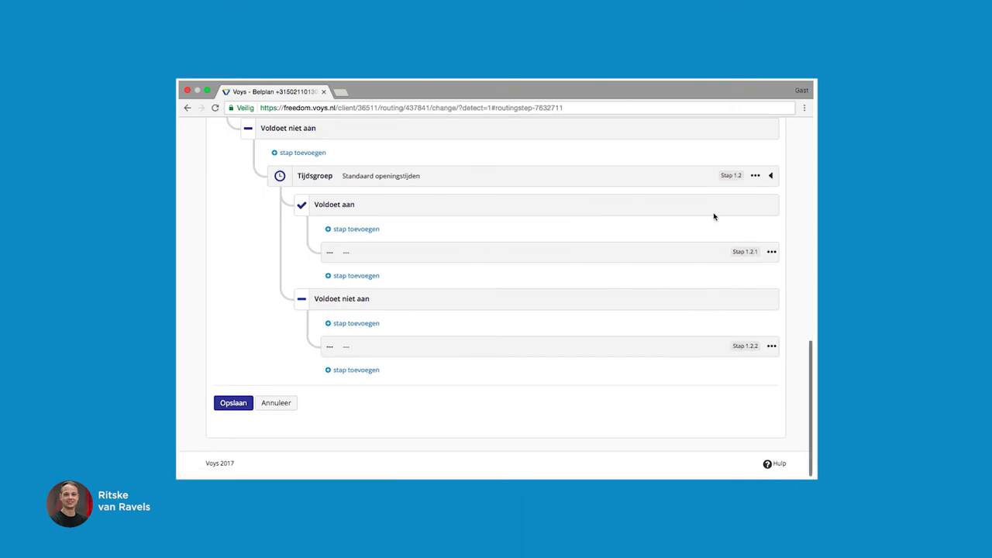
# Set the step under the Standaard openingstijden "Voldoet aan" branch to VoIP account 200/Altijd gelijk (App) and save it.
pyautogui.click(771, 252)
pyautogui.click(750, 270)
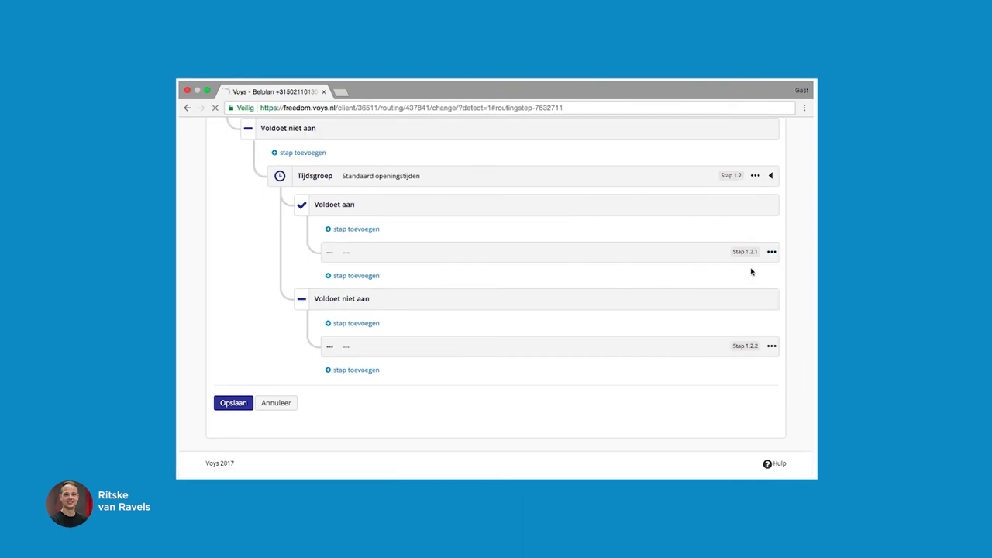
pyautogui.click(355, 255)
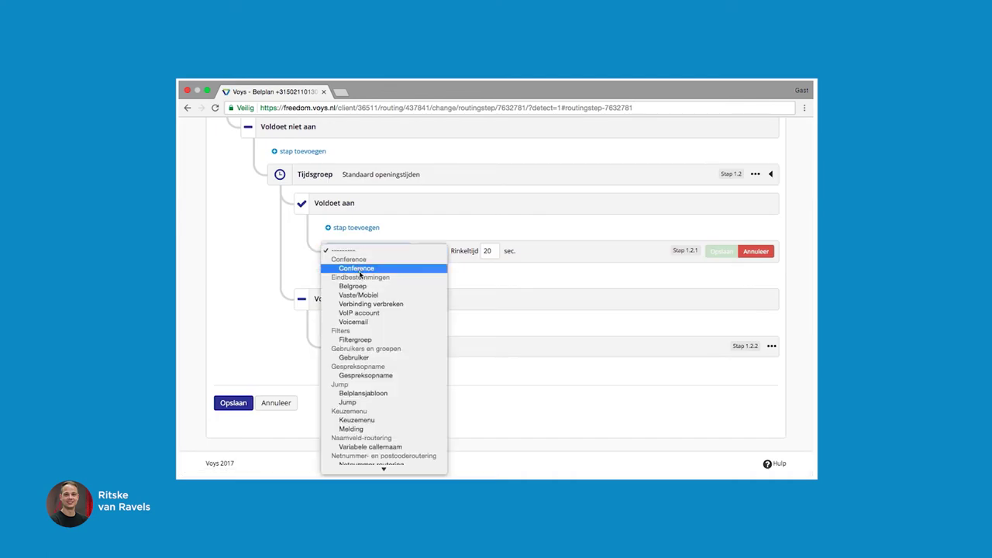
pyautogui.click(359, 313)
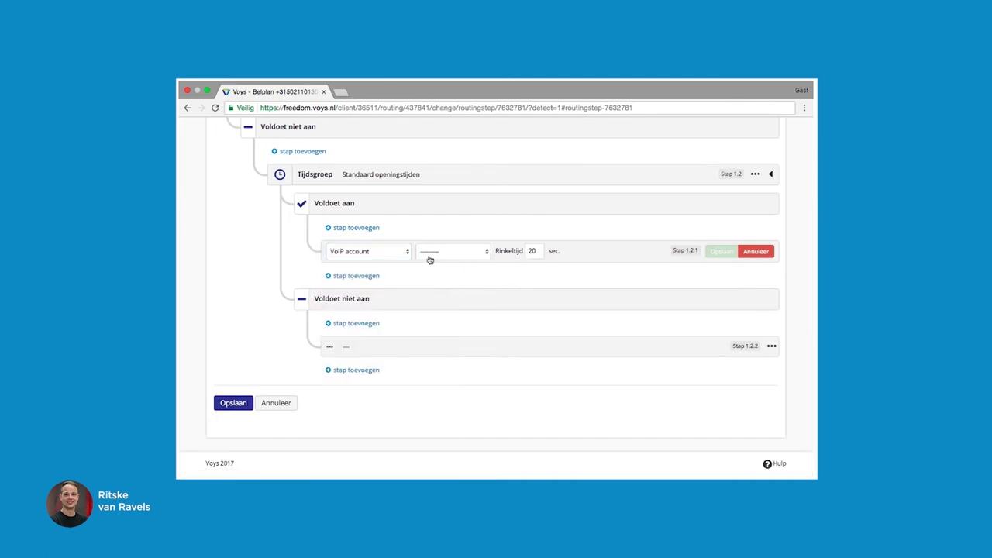
pyautogui.click(431, 255)
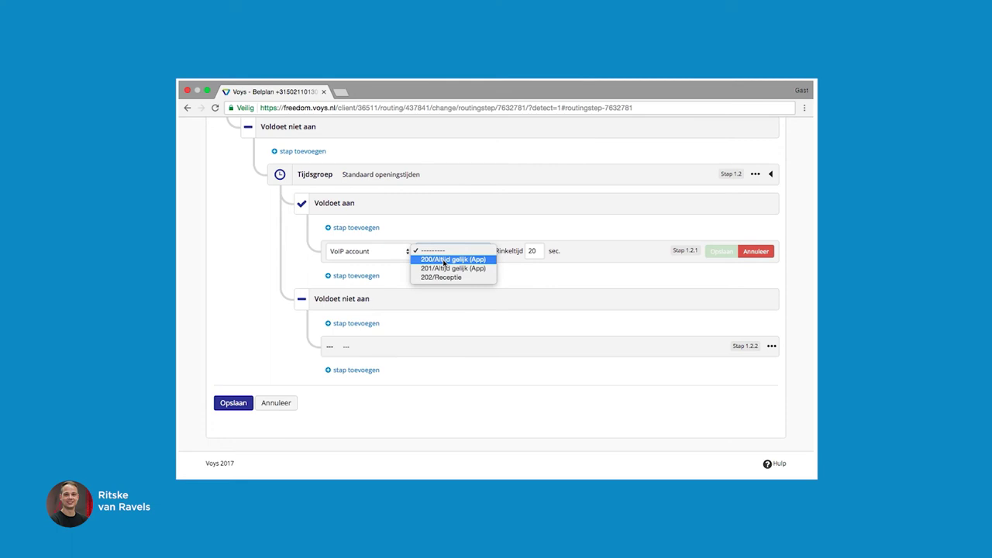
pyautogui.click(445, 260)
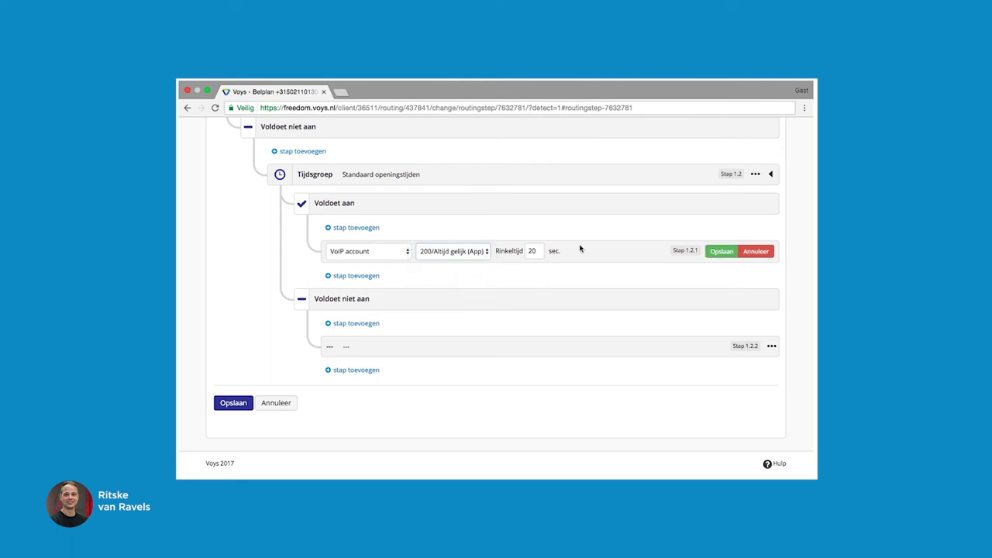
pyautogui.click(720, 252)
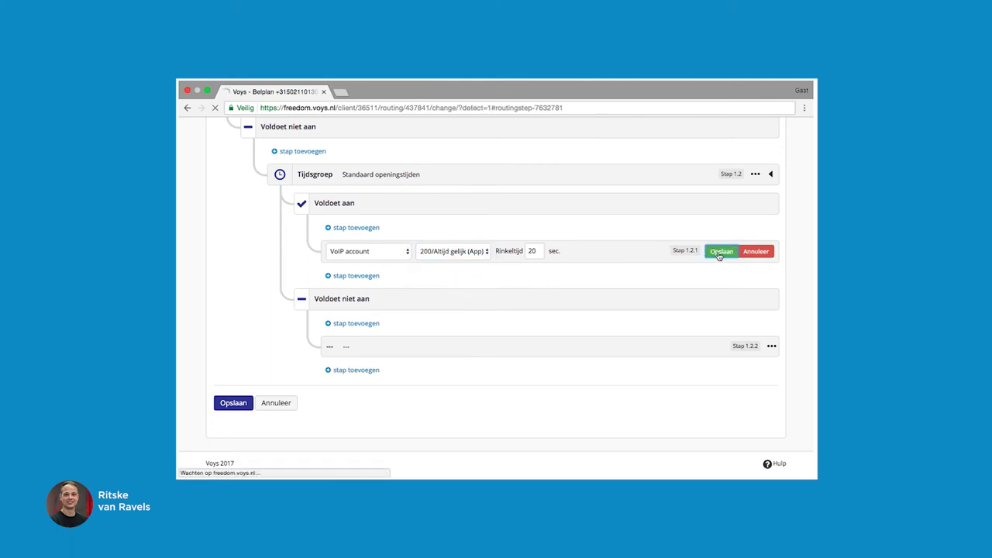
# Add a step after the VoIP account that routes to voicemail 401/Standaard Voicemail, and save it.
pyautogui.click(333, 279)
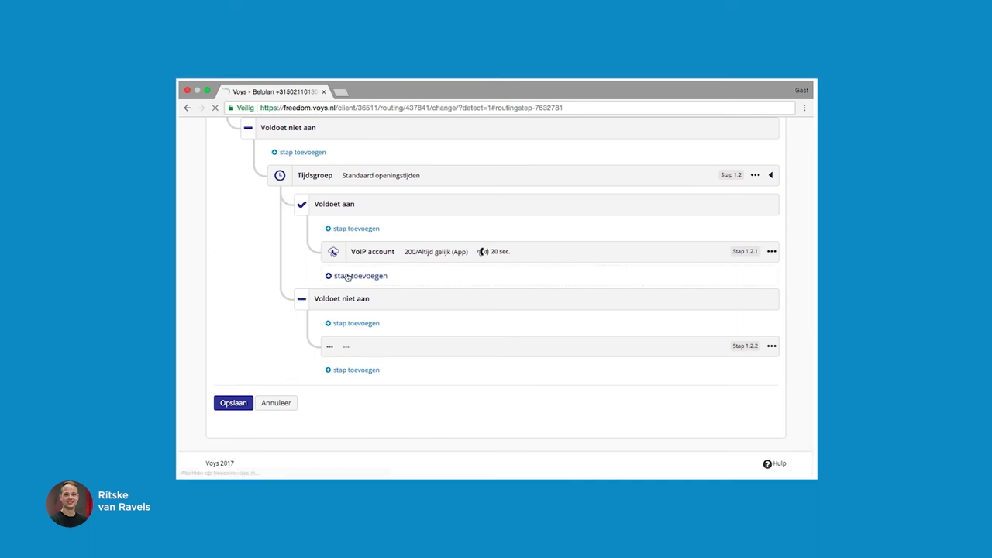
pyautogui.click(391, 251)
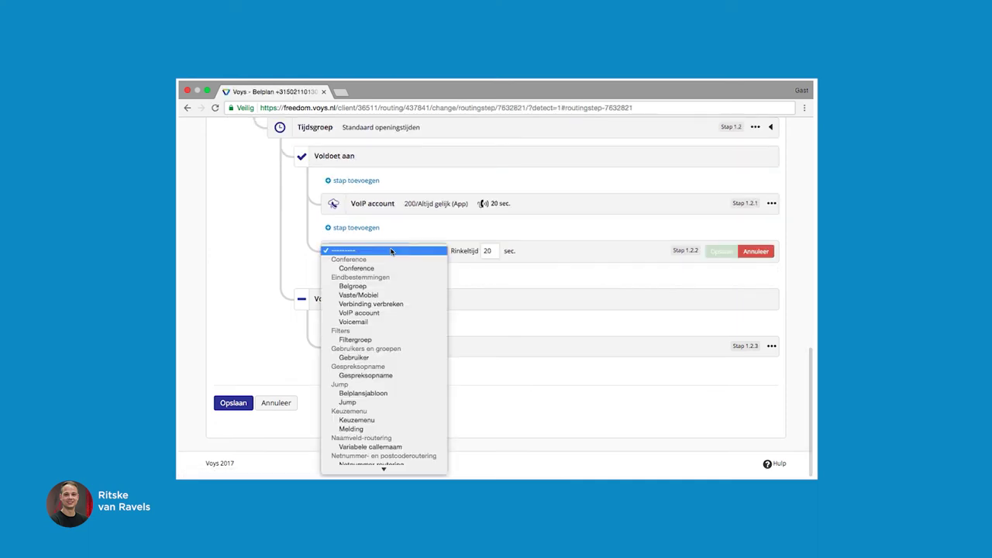
pyautogui.click(372, 322)
pyautogui.click(432, 251)
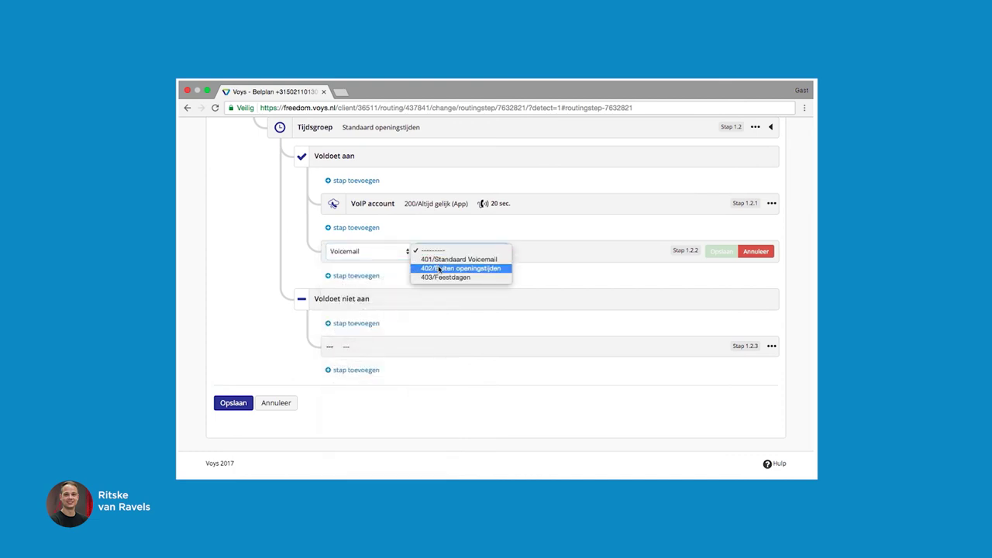
pyautogui.click(450, 259)
pyautogui.click(709, 255)
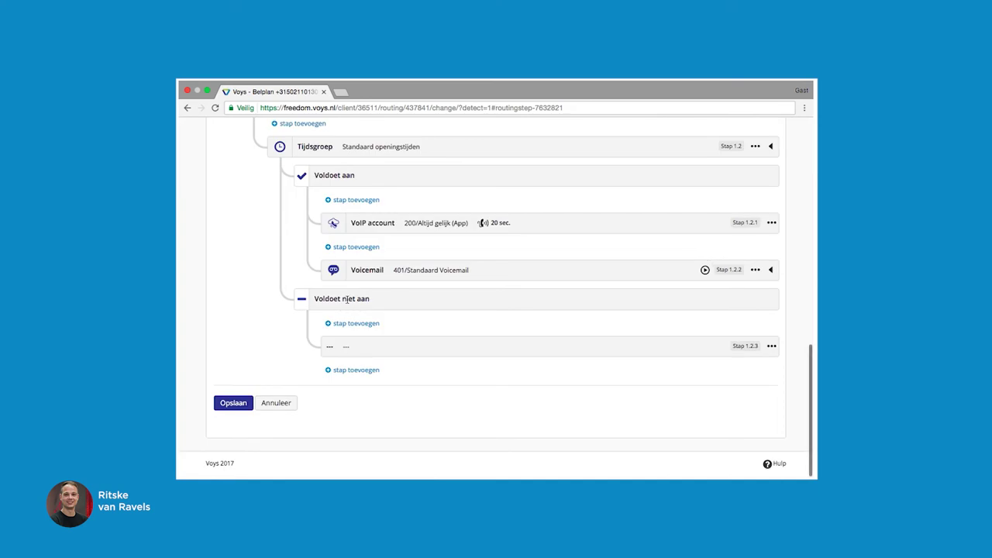
# Set the step under the Standaard openingstijden "Voldoet niet aan" branch to voicemail 402/Buiten openingstijden and save it.
pyautogui.click(771, 347)
pyautogui.click(736, 366)
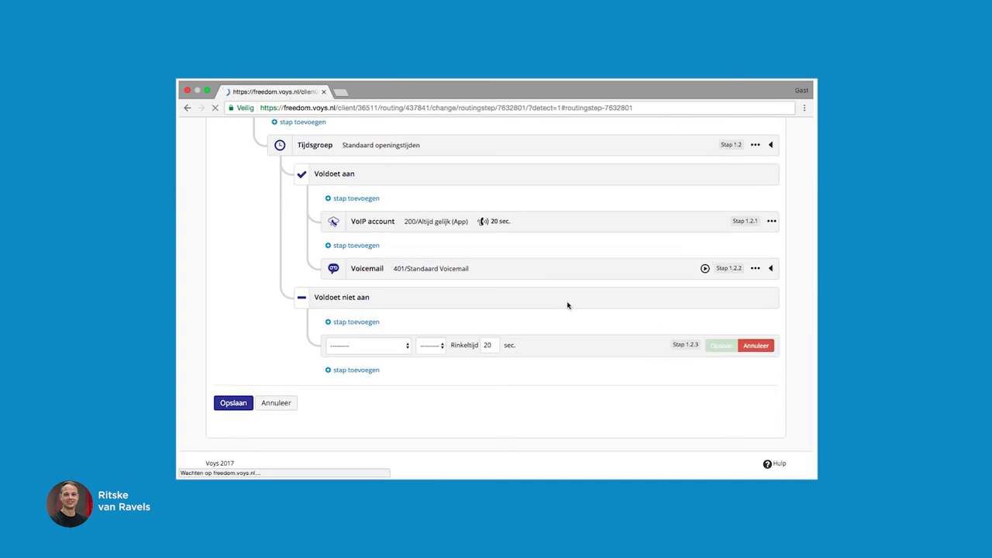
pyautogui.click(383, 342)
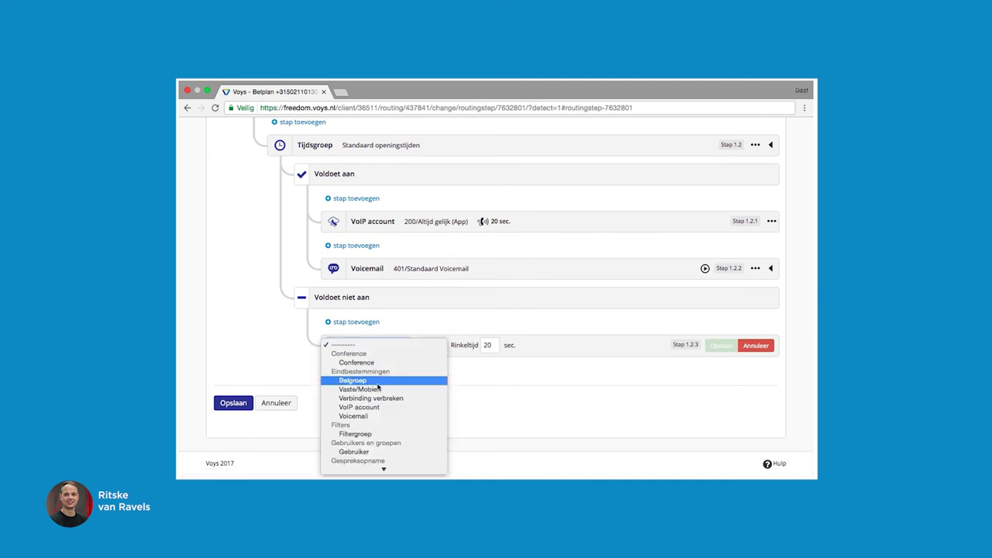
pyautogui.click(374, 416)
pyautogui.click(441, 350)
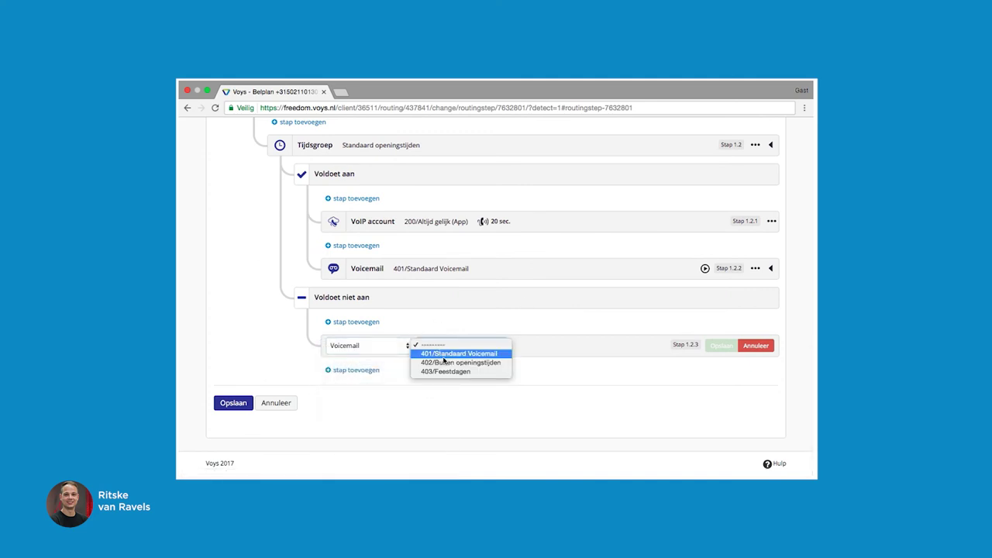
pyautogui.click(510, 334)
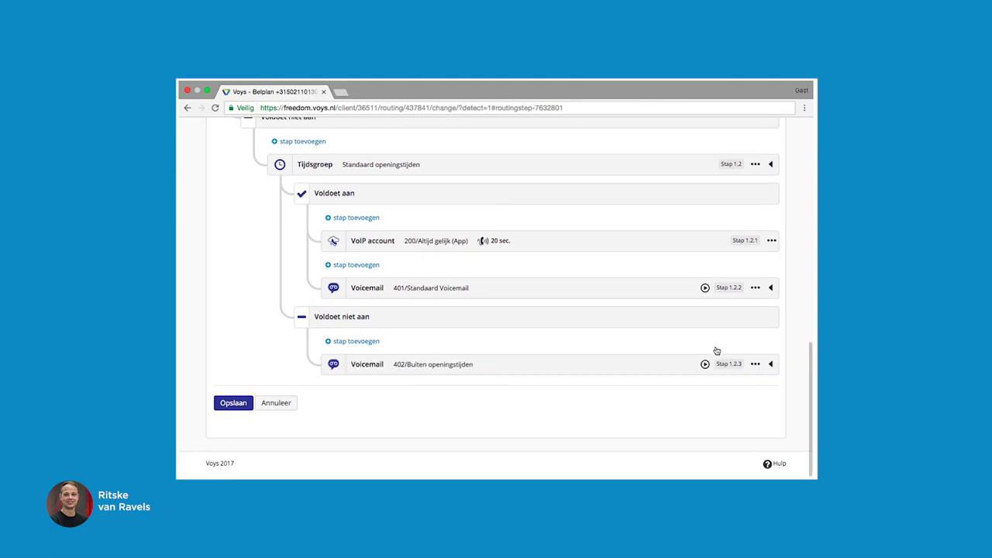
# Review the whole call plan from the Feestdagen time group down to the out-of-hours voicemail.
pyautogui.scroll(3, 491, 316)
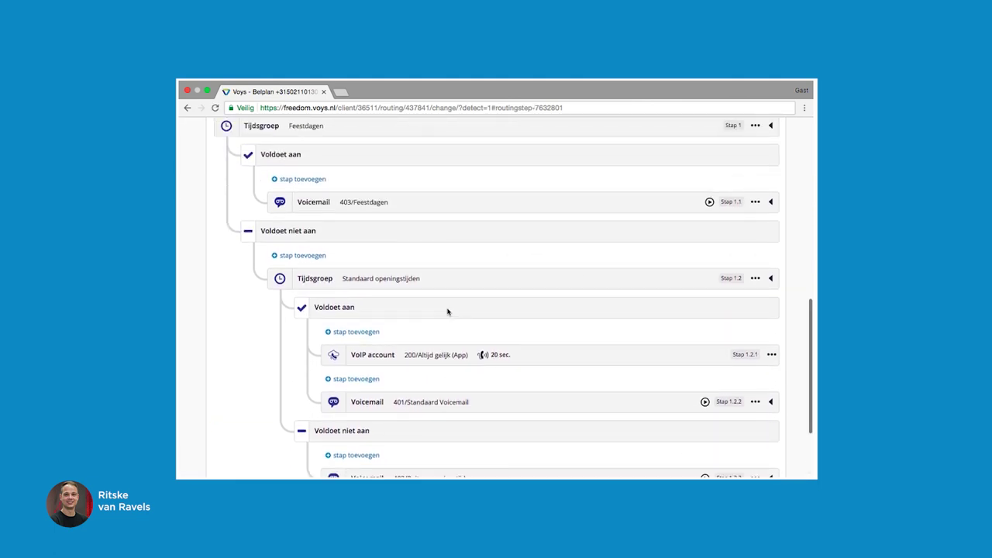
pyautogui.scroll(2, 447, 312)
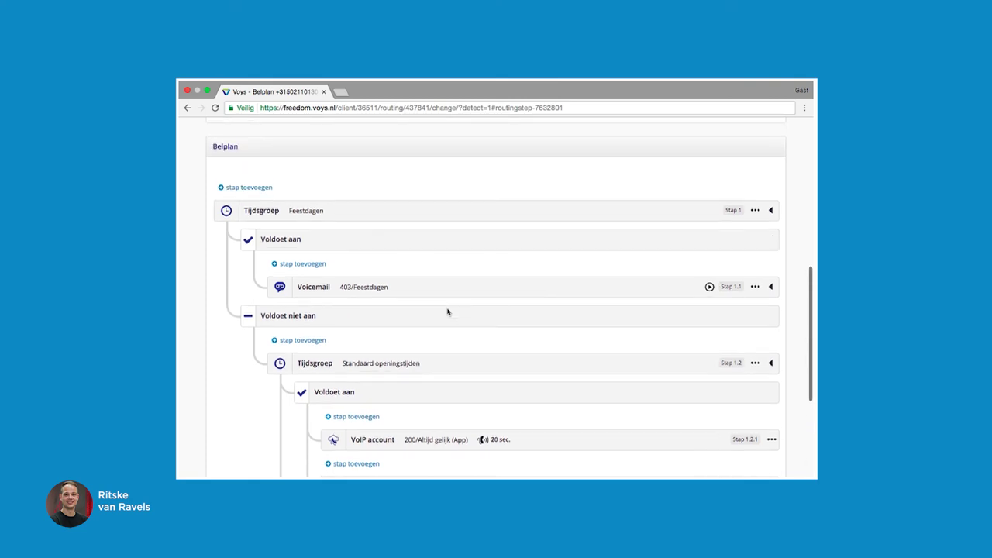
pyautogui.scroll(-2, 447, 311)
pyautogui.scroll(-2, 447, 311)
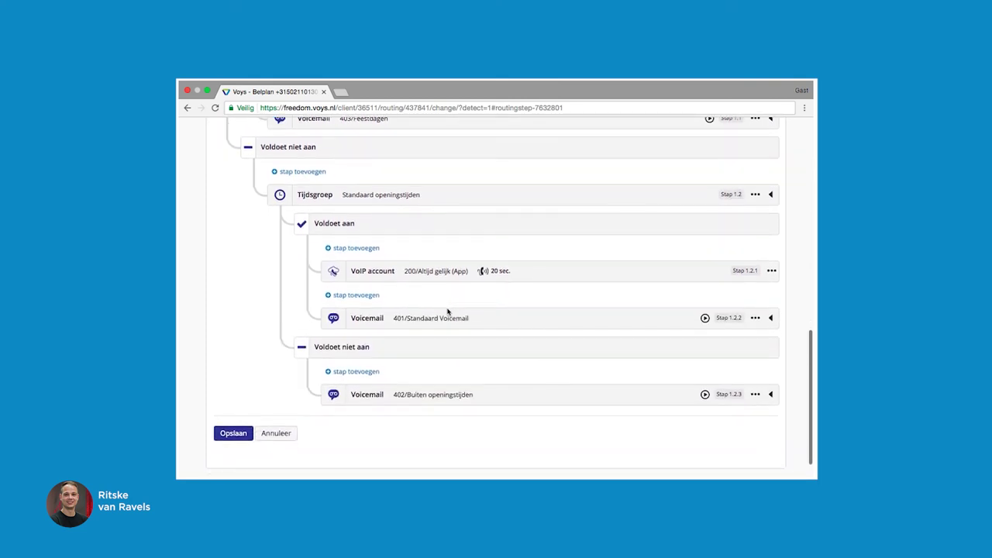